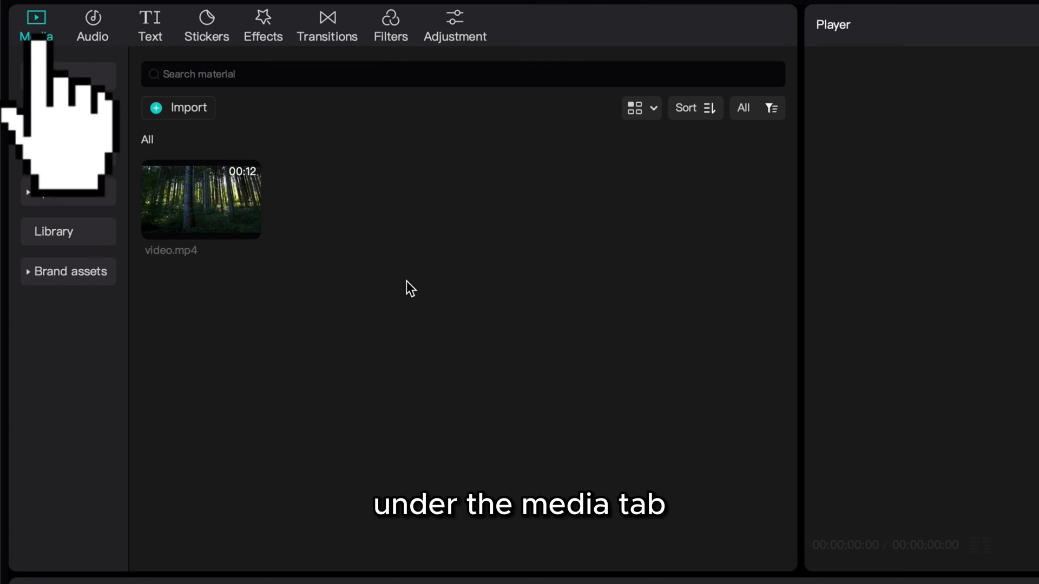
Step: Add the white Background tile from the Library to the timeline, then return to Local media
{"action": "left_click", "coordinate": [41, 235]}
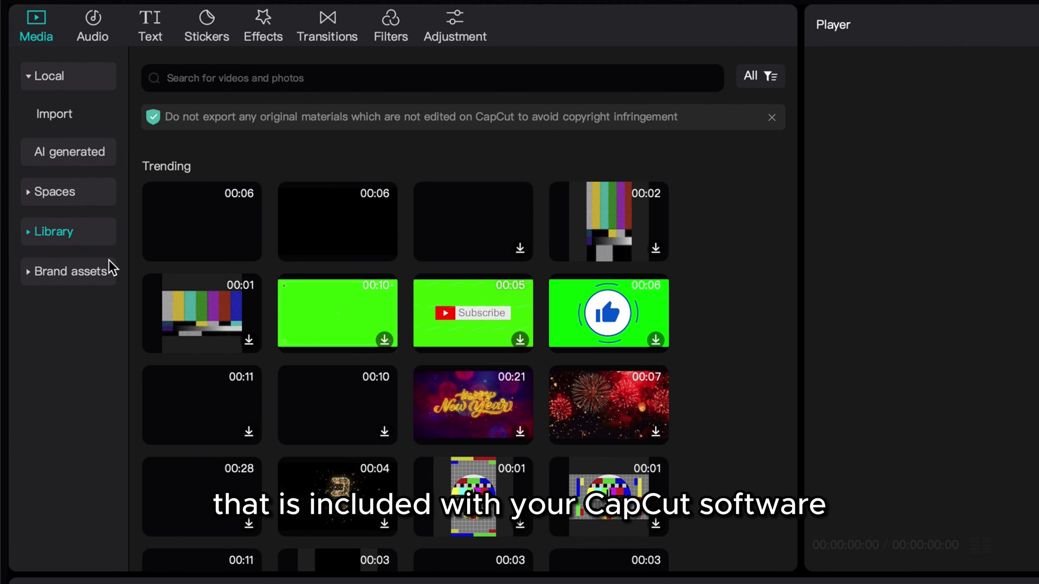
{"action": "scroll", "coordinate": [392, 249], "scroll_direction": "down", "scroll_amount": 3}
{"action": "scroll", "coordinate": [391, 243], "scroll_direction": "down", "scroll_amount": 3}
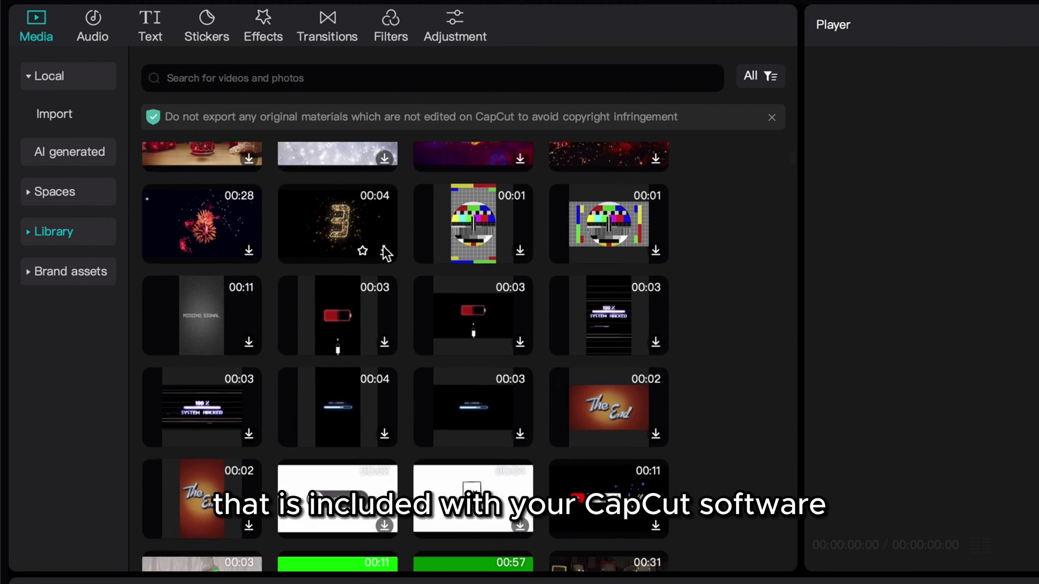
{"action": "scroll", "coordinate": [383, 246], "scroll_direction": "down", "scroll_amount": 3}
{"action": "scroll", "coordinate": [383, 246], "scroll_direction": "down", "scroll_amount": 2}
{"action": "scroll", "coordinate": [383, 244], "scroll_direction": "down", "scroll_amount": 3}
{"action": "scroll", "coordinate": [383, 246], "scroll_direction": "down", "scroll_amount": 3}
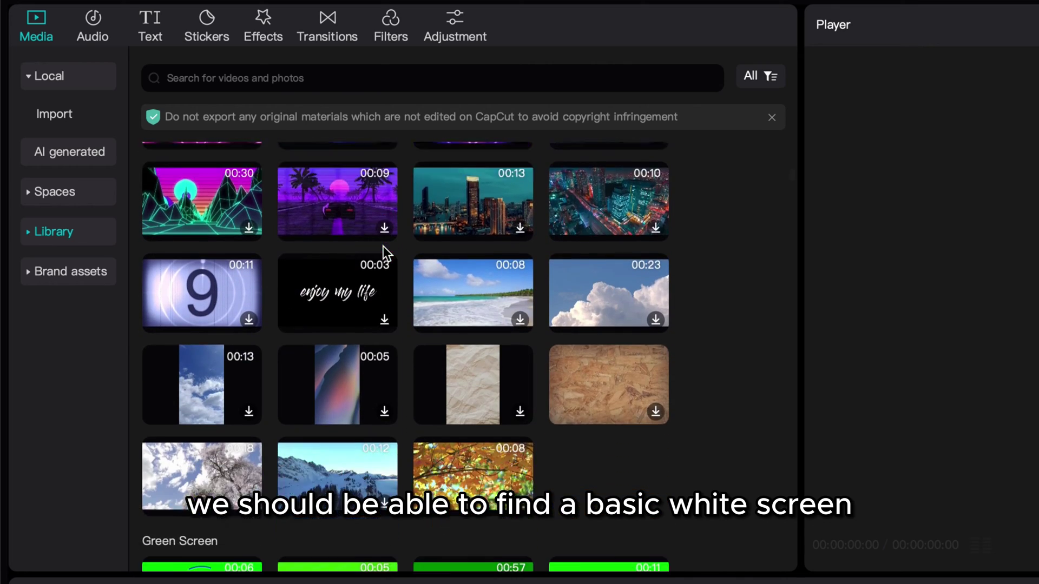
{"action": "scroll", "coordinate": [384, 246], "scroll_direction": "down", "scroll_amount": 3}
{"action": "scroll", "coordinate": [383, 246], "scroll_direction": "down", "scroll_amount": 2}
{"action": "scroll", "coordinate": [384, 246], "scroll_direction": "down", "scroll_amount": 4}
{"action": "scroll", "coordinate": [383, 246], "scroll_direction": "down", "scroll_amount": 4}
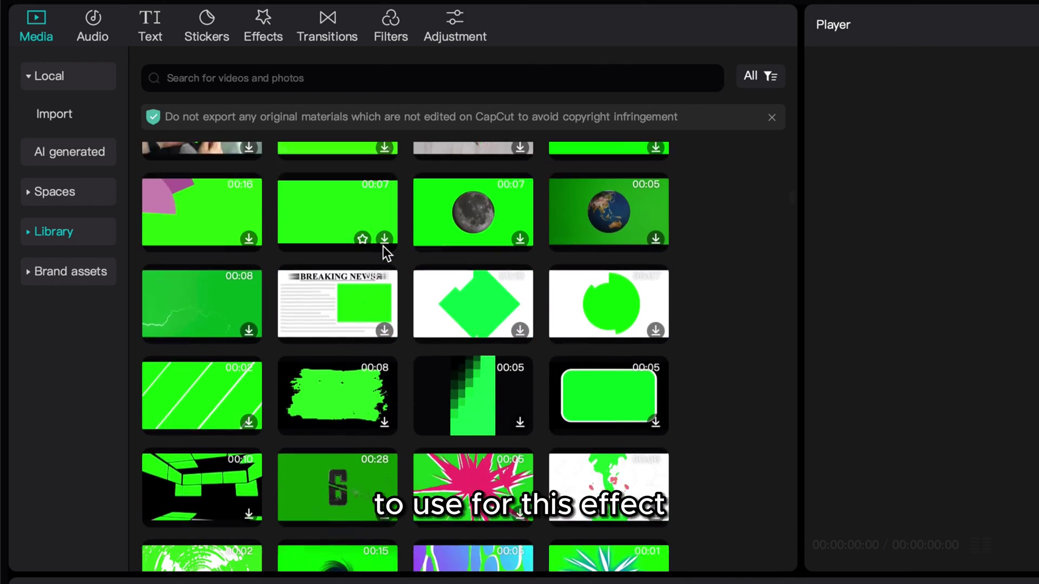
{"action": "scroll", "coordinate": [383, 246], "scroll_direction": "down", "scroll_amount": 4}
{"action": "scroll", "coordinate": [383, 247], "scroll_direction": "down", "scroll_amount": 3}
{"action": "scroll", "coordinate": [384, 247], "scroll_direction": "down", "scroll_amount": 4}
{"action": "scroll", "coordinate": [384, 246], "scroll_direction": "down", "scroll_amount": 4}
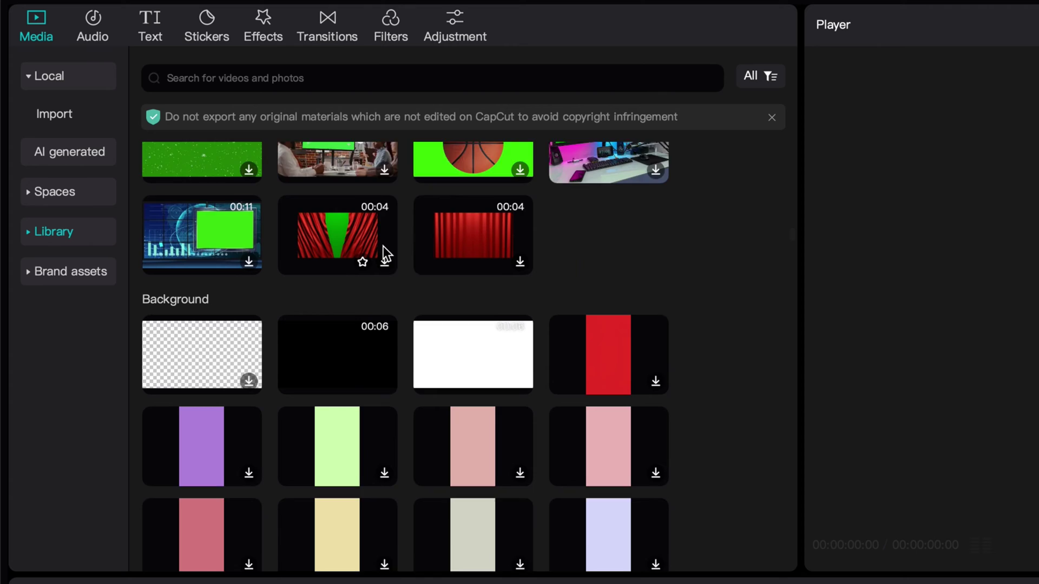
{"action": "scroll", "coordinate": [384, 247], "scroll_direction": "down", "scroll_amount": 2}
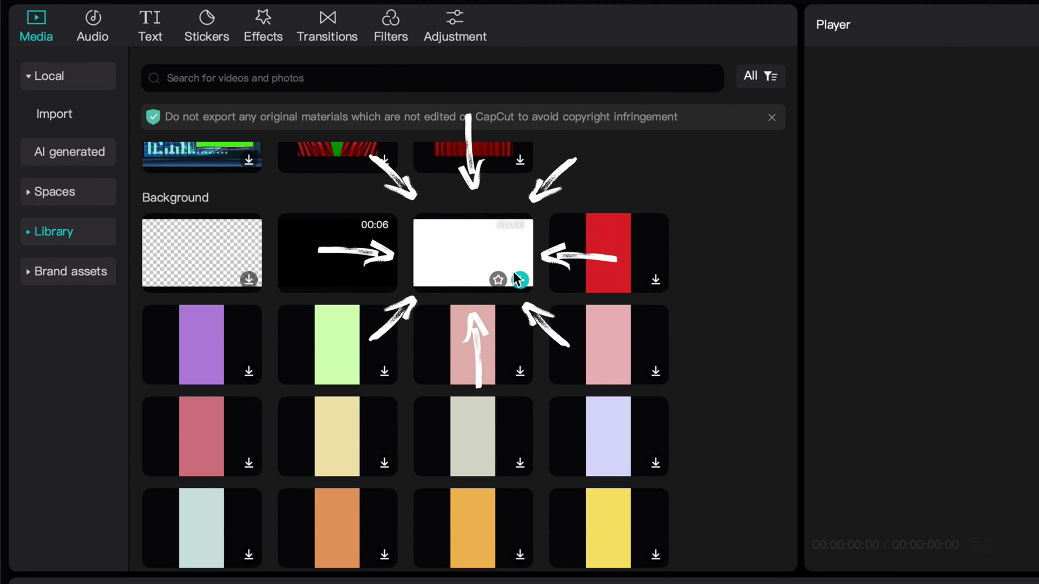
{"action": "mouse_move", "coordinate": [337, 354]}
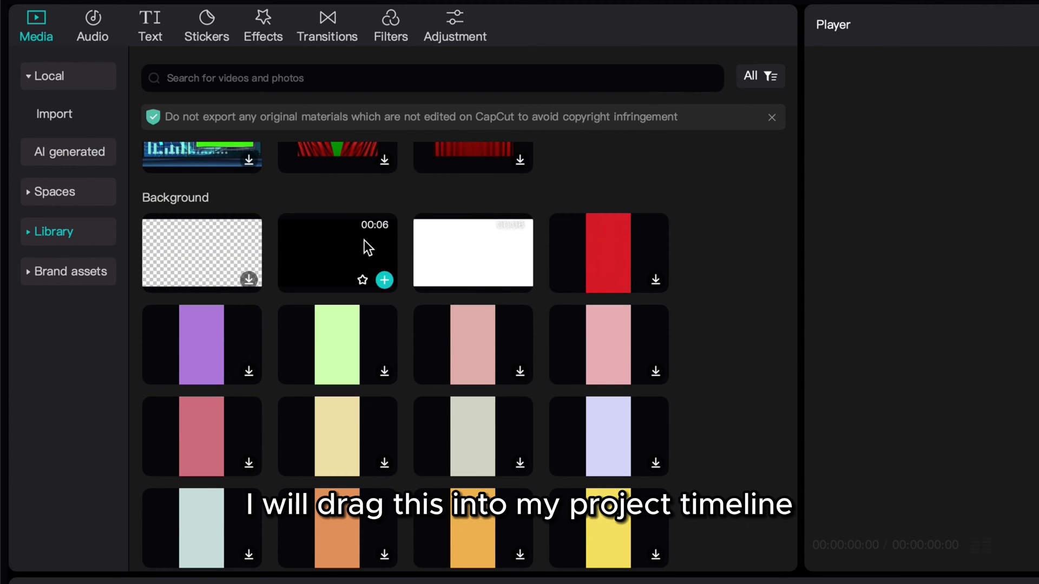
{"action": "left_click_drag", "start_coordinate": [468, 242], "coordinate": [107, 487]}
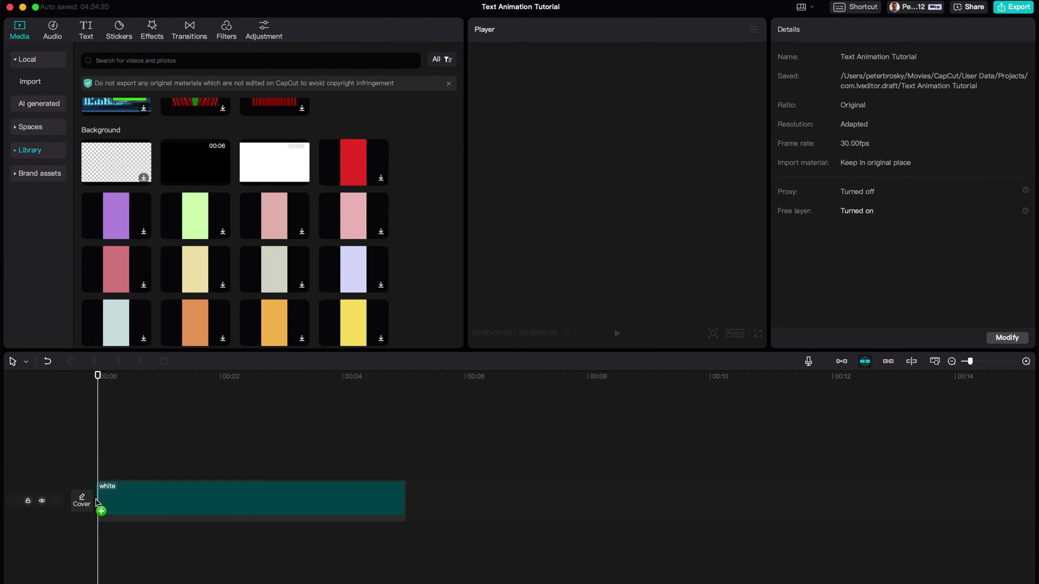
{"action": "left_click", "coordinate": [130, 487]}
{"action": "left_click", "coordinate": [28, 60]}
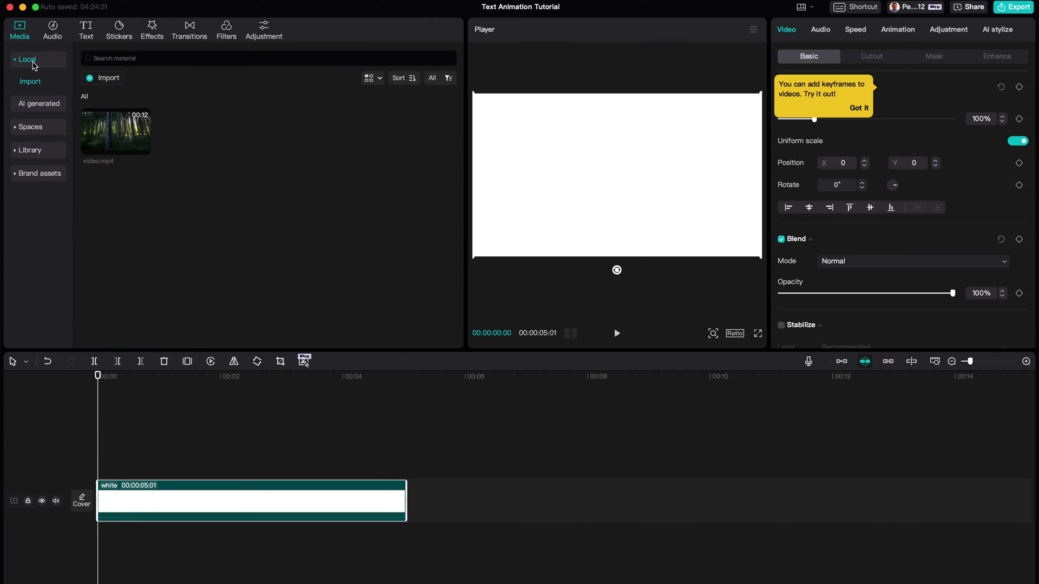
Step: Place a Default text clip above the white clip and stretch it to five seconds
{"action": "left_click", "coordinate": [859, 108]}
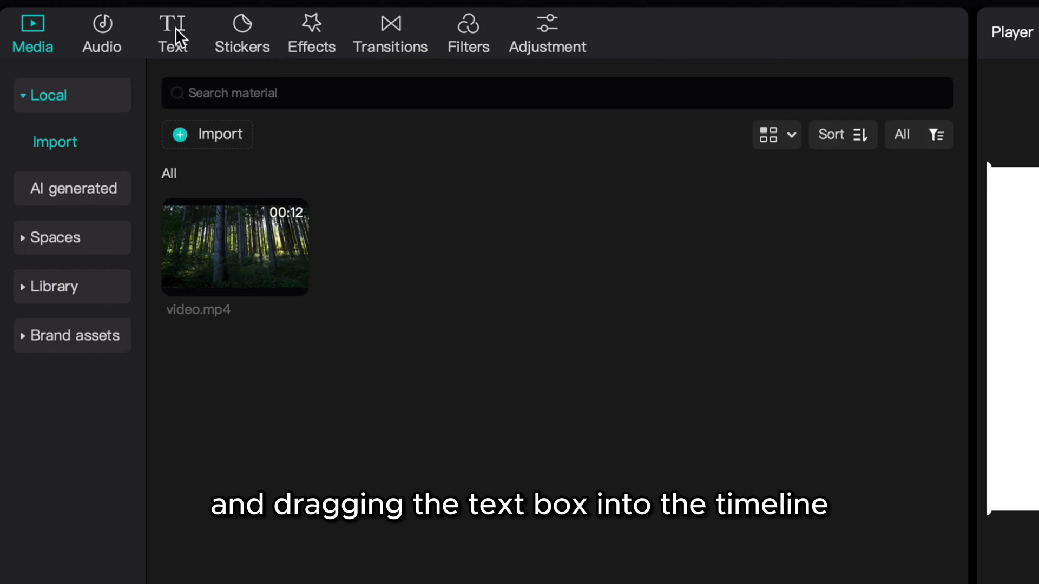
{"action": "left_click", "coordinate": [176, 29]}
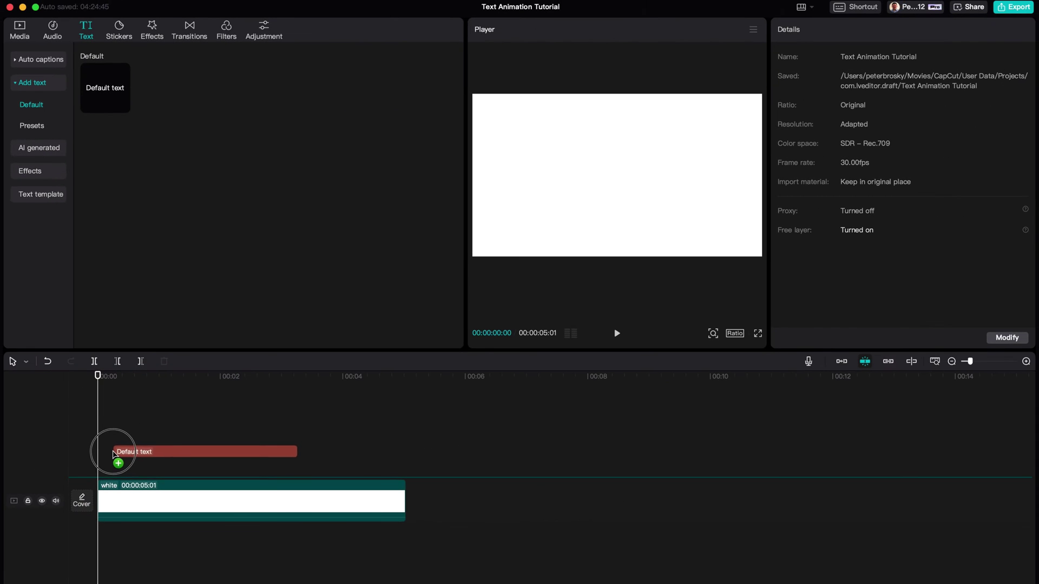
{"action": "left_click_drag", "start_coordinate": [115, 451], "coordinate": [99, 468]}
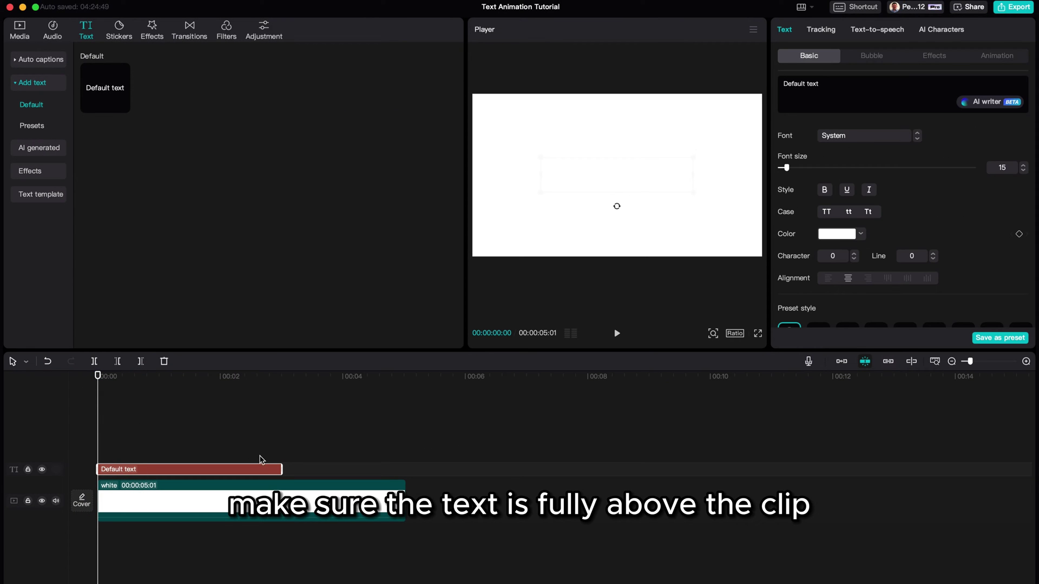
{"action": "left_click_drag", "start_coordinate": [280, 470], "coordinate": [281, 470]}
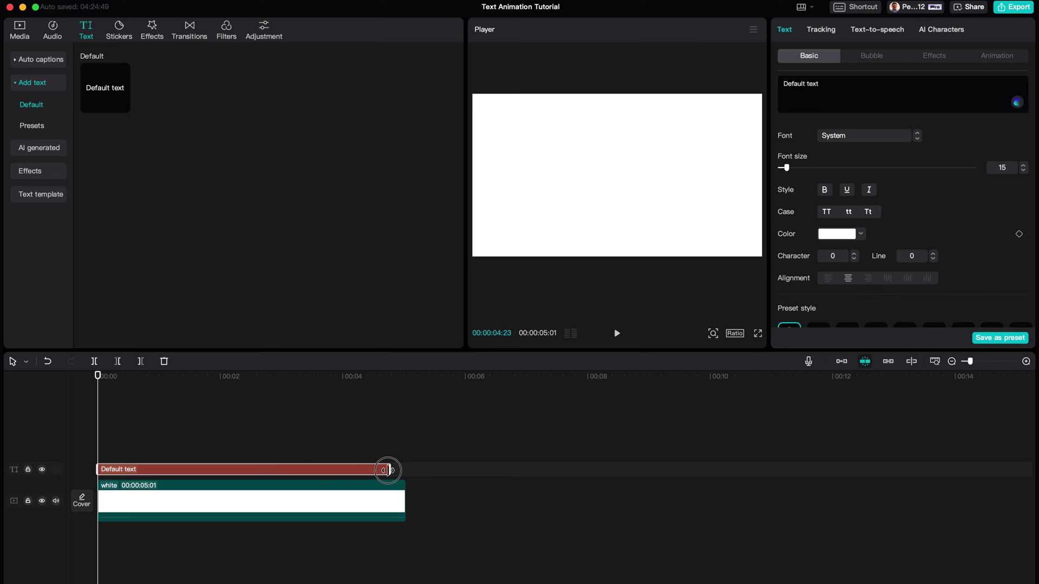
{"action": "left_click_drag", "start_coordinate": [388, 469], "coordinate": [405, 470]}
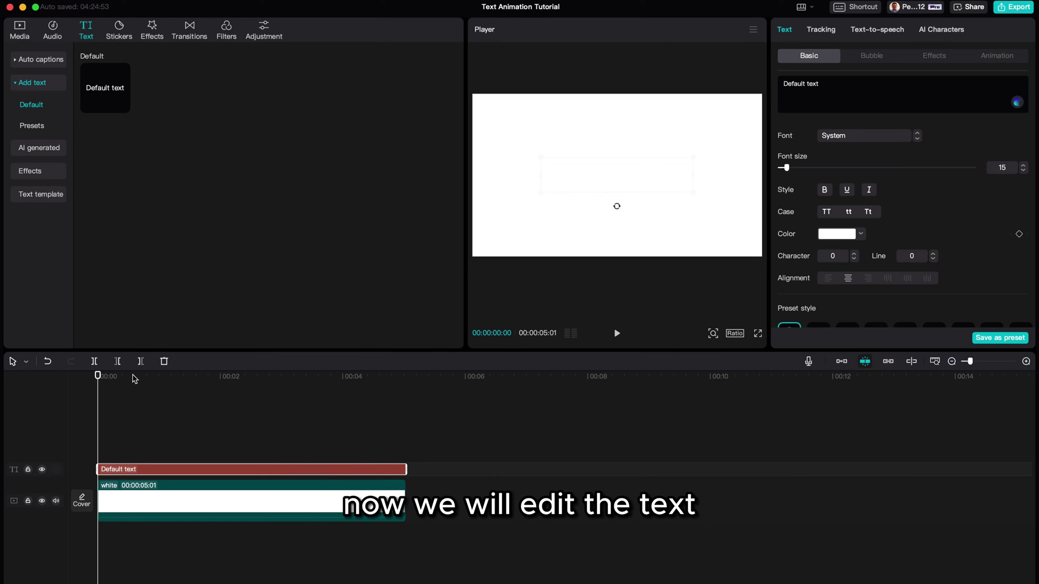
Step: Replace the placeholder text with 'Style' and set the font to ZY Elegant
{"action": "left_click_drag", "start_coordinate": [135, 377], "coordinate": [148, 376]}
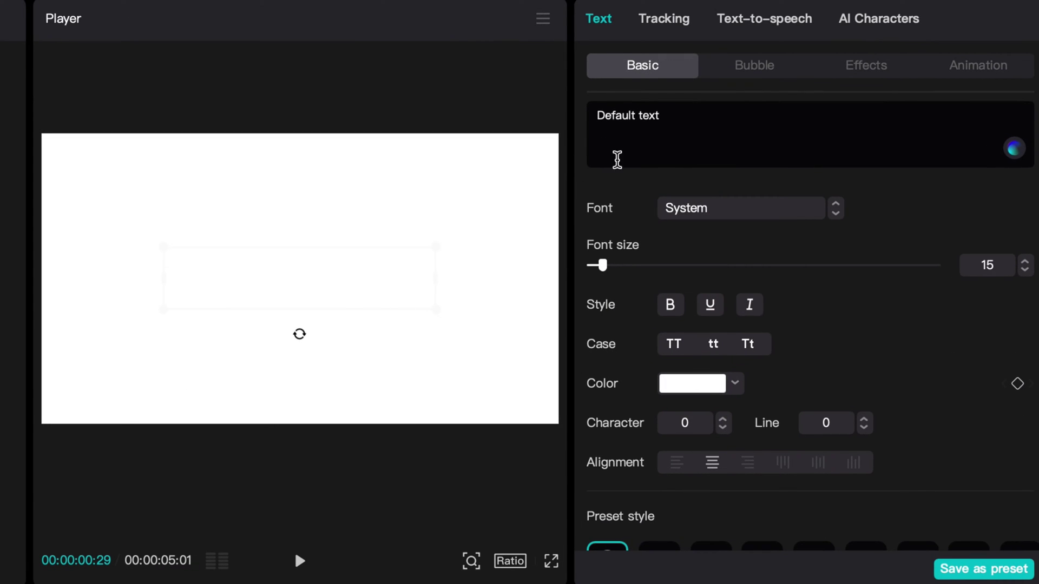
{"action": "double_click", "coordinate": [628, 116]}
{"action": "type", "text": "Style"}
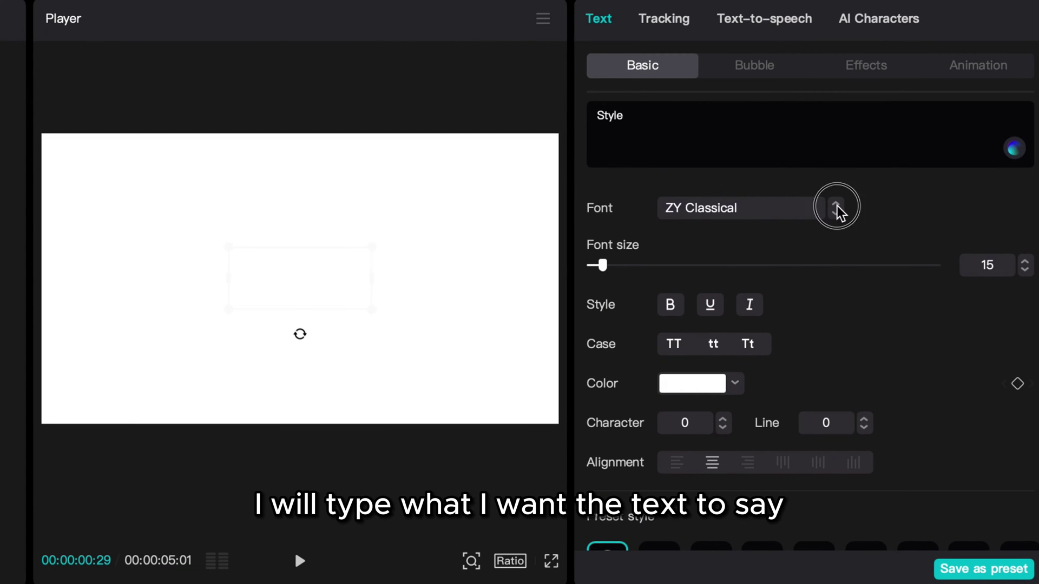
{"action": "left_click", "coordinate": [836, 208]}
{"action": "scroll", "coordinate": [741, 423], "scroll_direction": "down", "scroll_amount": 5}
{"action": "scroll", "coordinate": [740, 422], "scroll_direction": "down", "scroll_amount": 5}
{"action": "scroll", "coordinate": [740, 431], "scroll_direction": "down", "scroll_amount": 5}
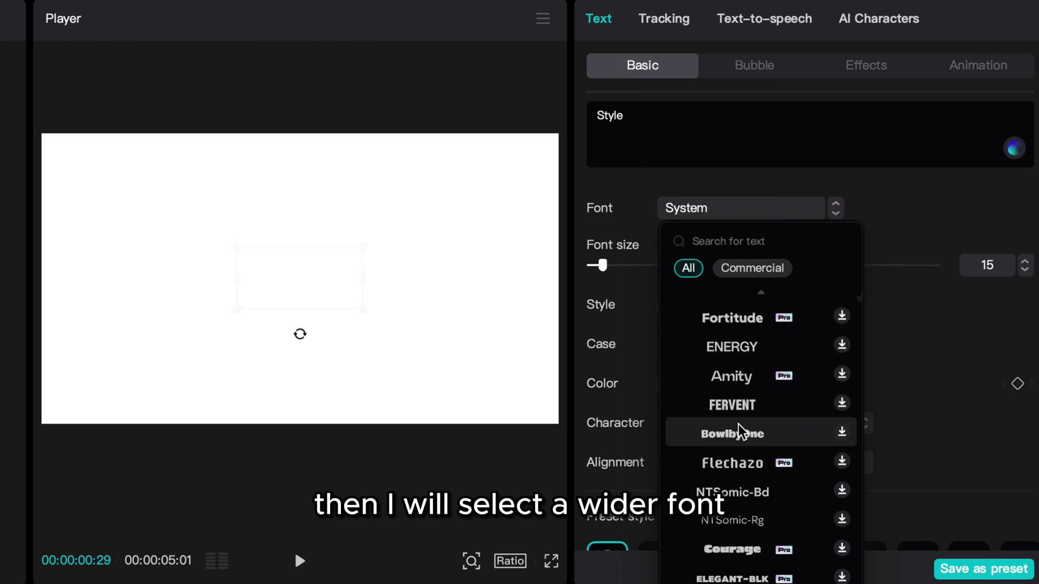
{"action": "left_click", "coordinate": [728, 241]}
{"action": "type", "text": "zy elegant"}
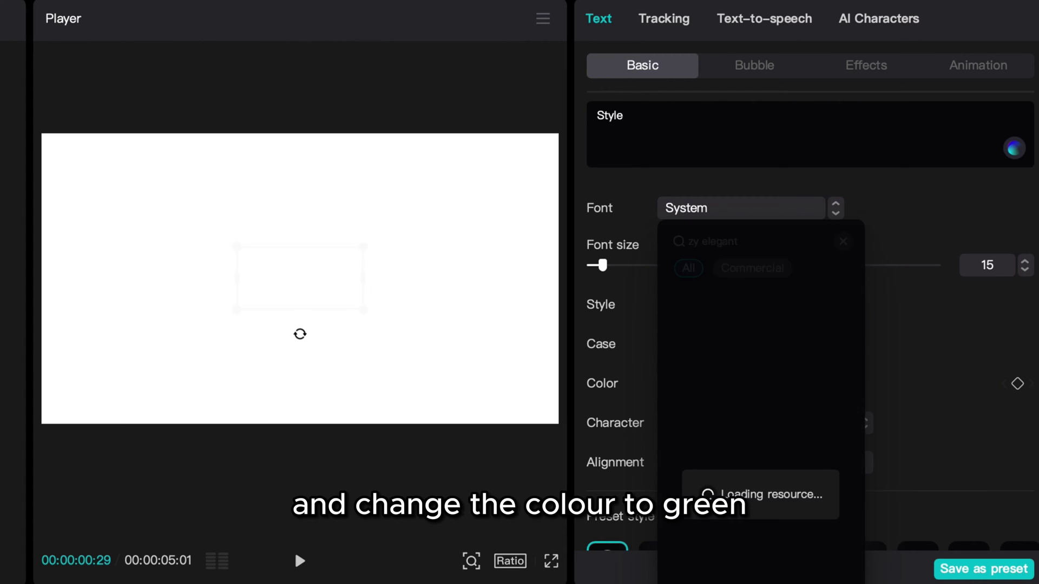
{"action": "left_click", "coordinate": [741, 332]}
Step: Make the text bright green, enlarge it to about size 54, and set character spacing to -1
{"action": "left_click", "coordinate": [734, 383]}
{"action": "left_click", "coordinate": [830, 431]}
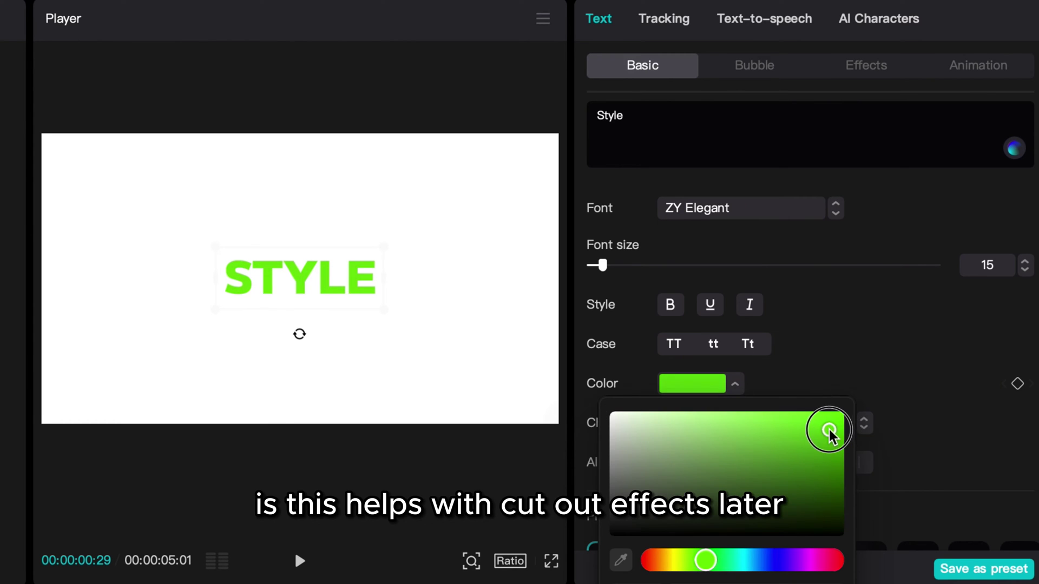
{"action": "left_click", "coordinate": [379, 295]}
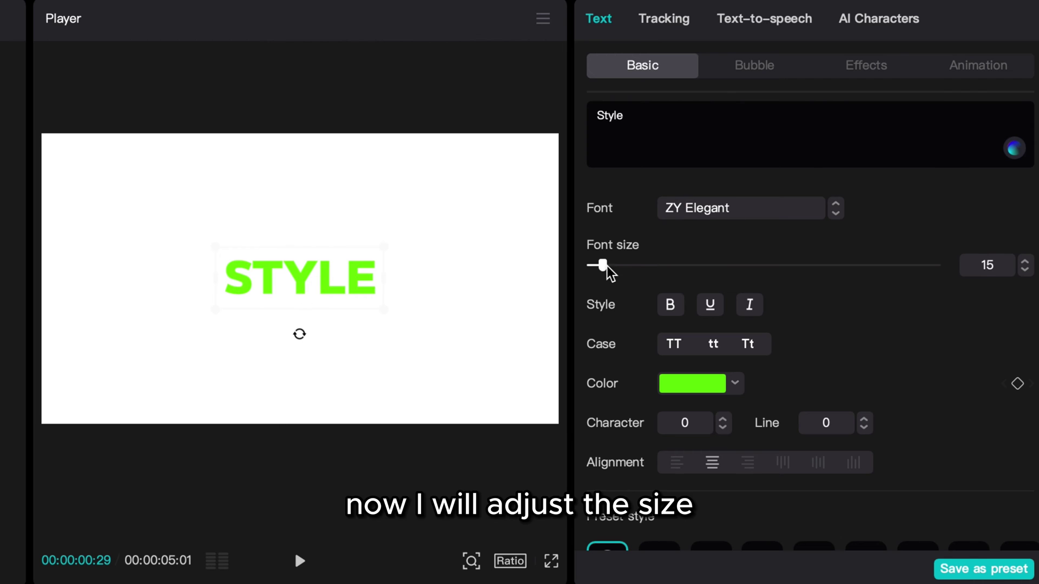
{"action": "left_click_drag", "start_coordinate": [601, 266], "coordinate": [644, 268]}
{"action": "scroll", "coordinate": [725, 406], "scroll_direction": "down", "scroll_amount": 2}
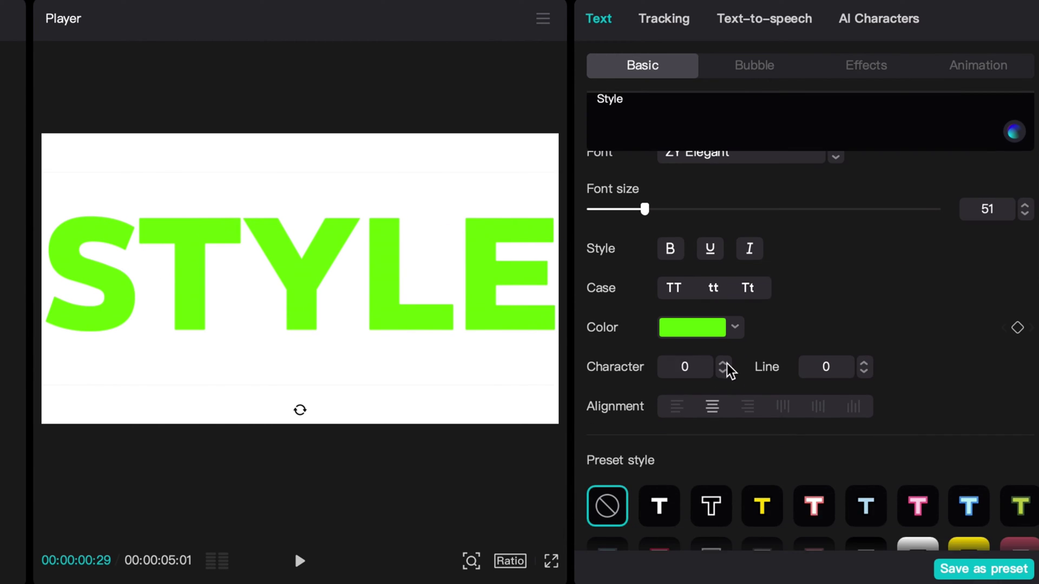
{"action": "left_click", "coordinate": [722, 355]}
{"action": "scroll", "coordinate": [725, 378], "scroll_direction": "up", "scroll_amount": 1}
{"action": "left_click", "coordinate": [722, 390]}
{"action": "left_click", "coordinate": [723, 390]}
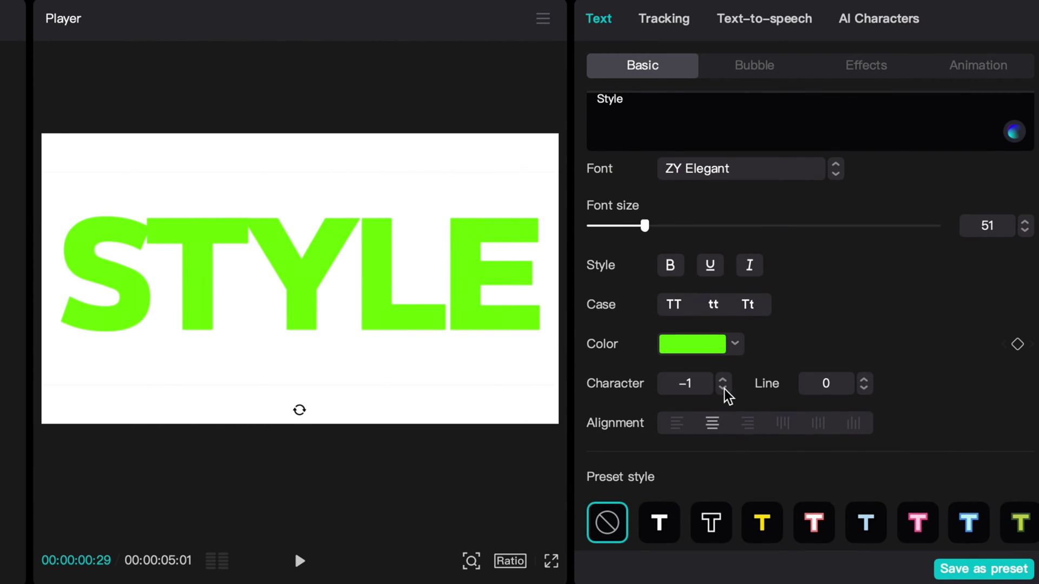
{"action": "left_click_drag", "start_coordinate": [645, 226], "coordinate": [648, 234]}
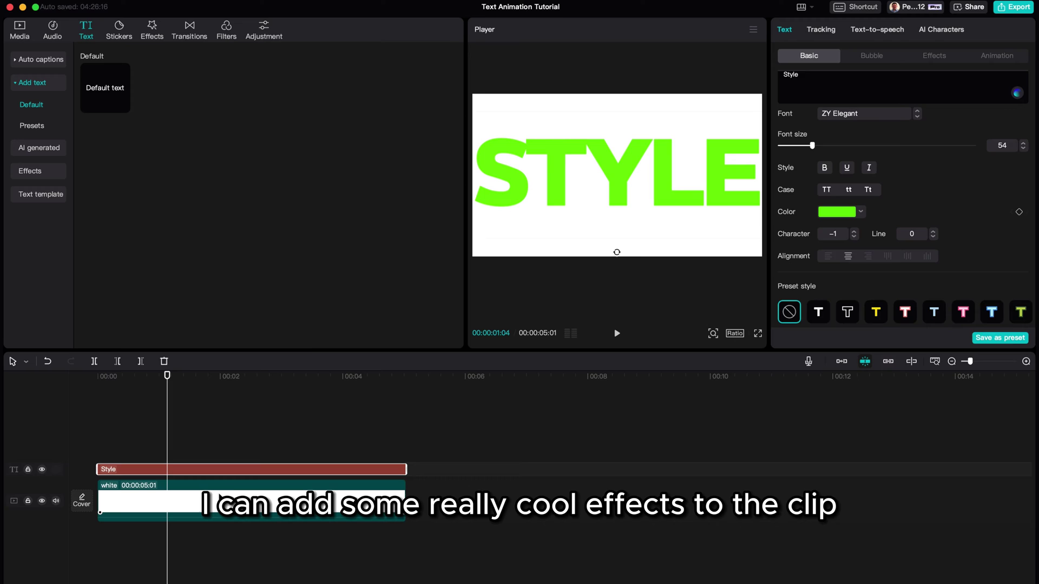
{"action": "left_click", "coordinate": [219, 490]}
{"action": "left_click", "coordinate": [234, 440]}
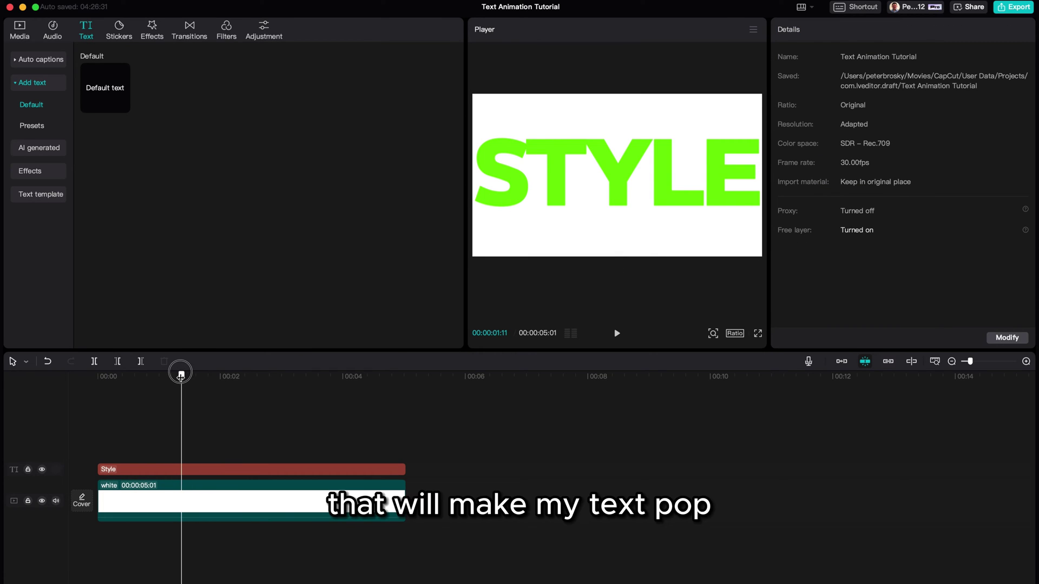
{"action": "left_click_drag", "start_coordinate": [182, 373], "coordinate": [186, 375]}
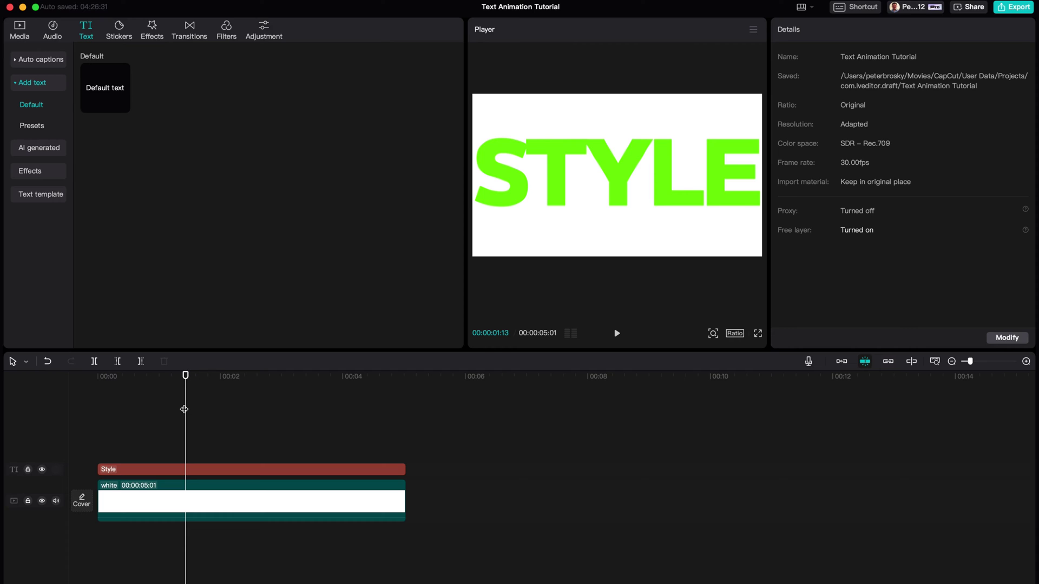
{"action": "left_click", "coordinate": [183, 469]}
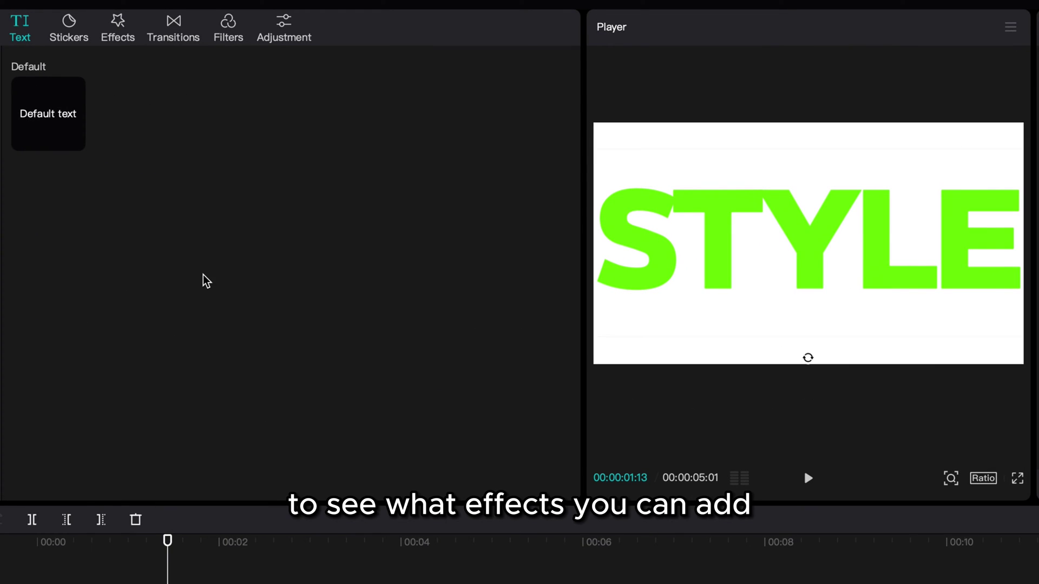
Step: Preview the Leak II effect, then the Chromatic effect, on the green STYLE text
{"action": "left_click", "coordinate": [118, 28]}
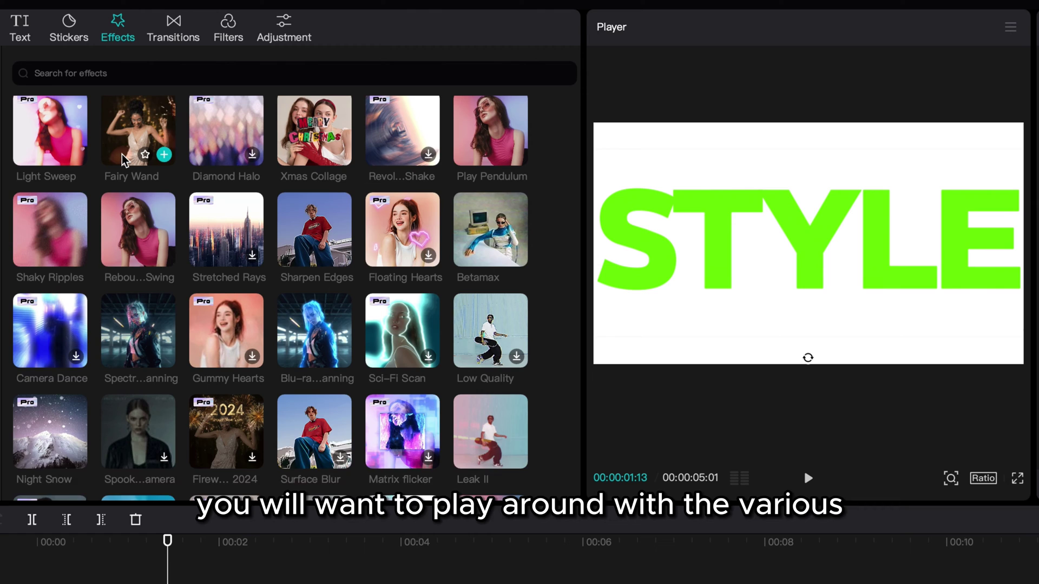
{"action": "scroll", "coordinate": [123, 159], "scroll_direction": "up", "scroll_amount": 1}
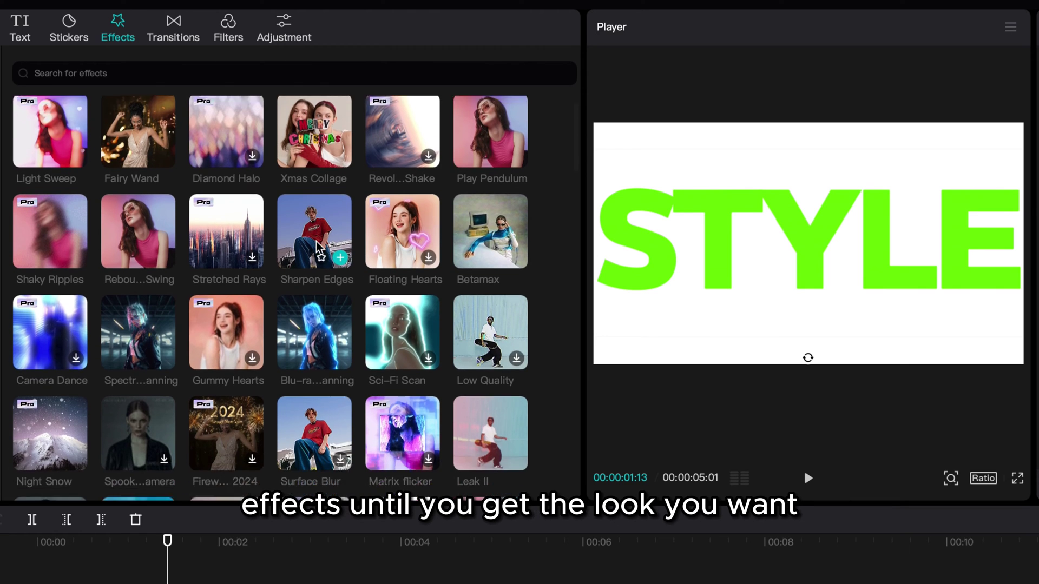
{"action": "scroll", "coordinate": [317, 248], "scroll_direction": "down", "scroll_amount": 3}
{"action": "left_click", "coordinate": [481, 373]}
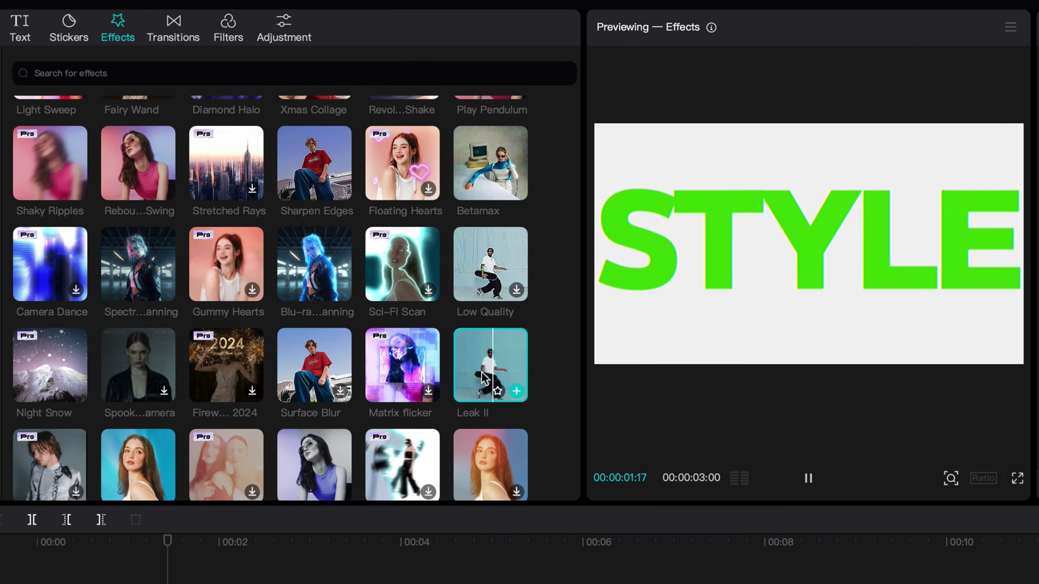
{"action": "scroll", "coordinate": [401, 360], "scroll_direction": "down", "scroll_amount": 2}
{"action": "scroll", "coordinate": [401, 365], "scroll_direction": "down", "scroll_amount": 3}
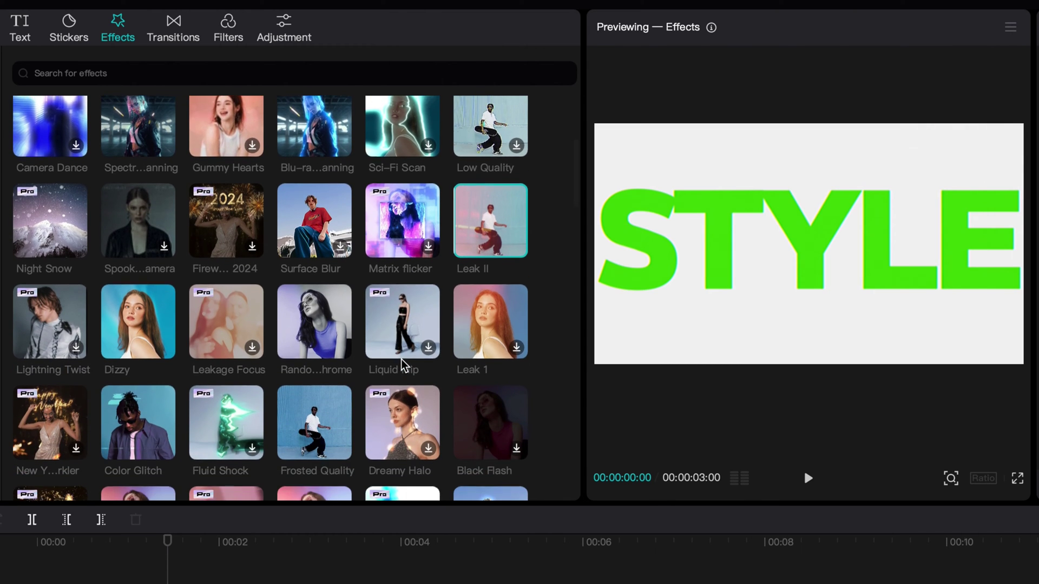
{"action": "scroll", "coordinate": [401, 365], "scroll_direction": "down", "scroll_amount": 2}
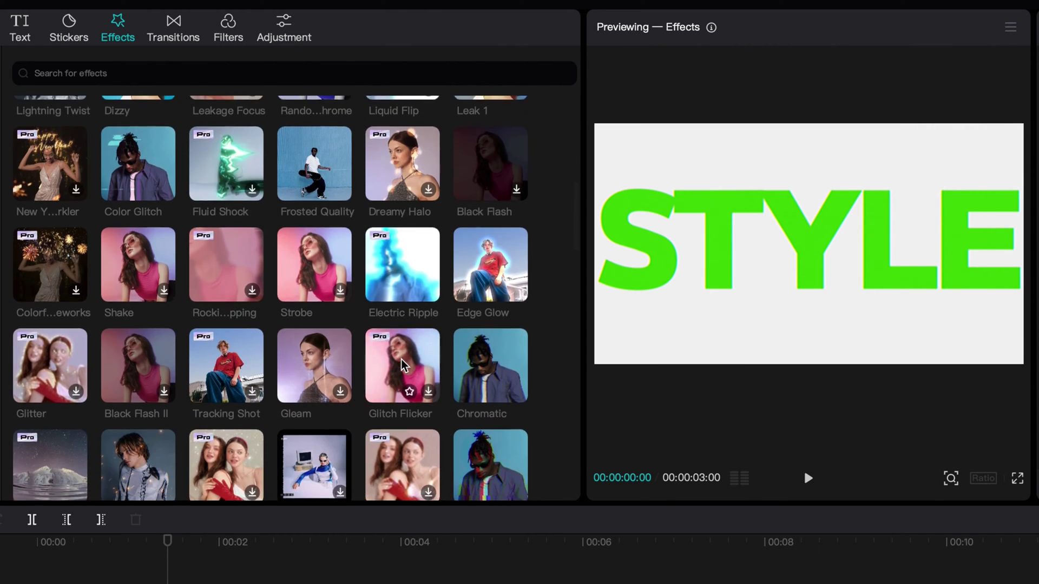
{"action": "scroll", "coordinate": [401, 366], "scroll_direction": "down", "scroll_amount": 2}
{"action": "left_click", "coordinate": [469, 317]}
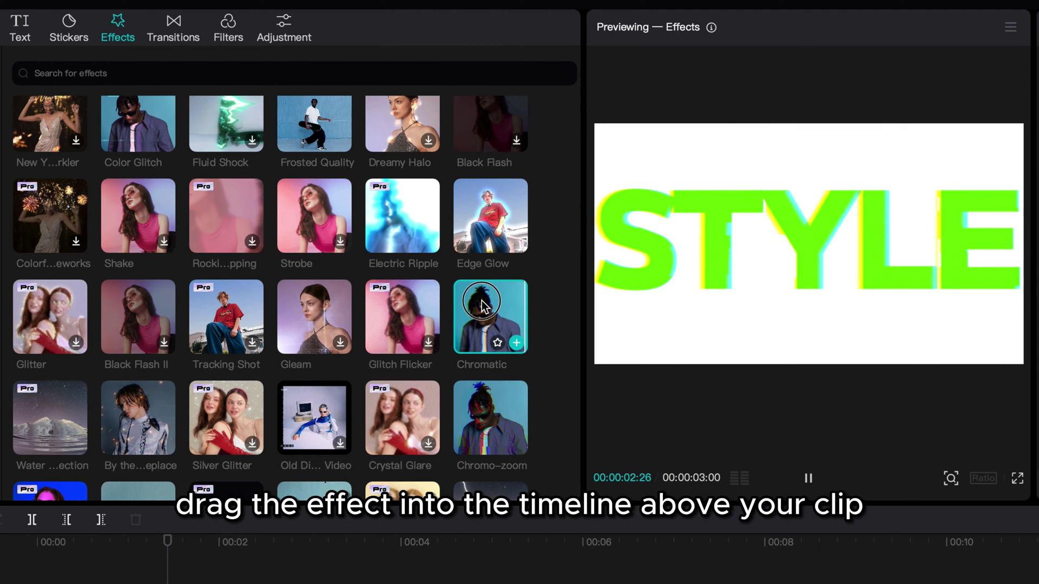
Step: Put Chromatic above the text, match the Style clip's length, and rewind to zero
{"action": "mouse_move", "coordinate": [482, 301]}
{"action": "left_mouse_down"}
{"action": "mouse_move", "coordinate": [396, 370]}
{"action": "mouse_move", "coordinate": [120, 454]}
{"action": "left_mouse_up"}
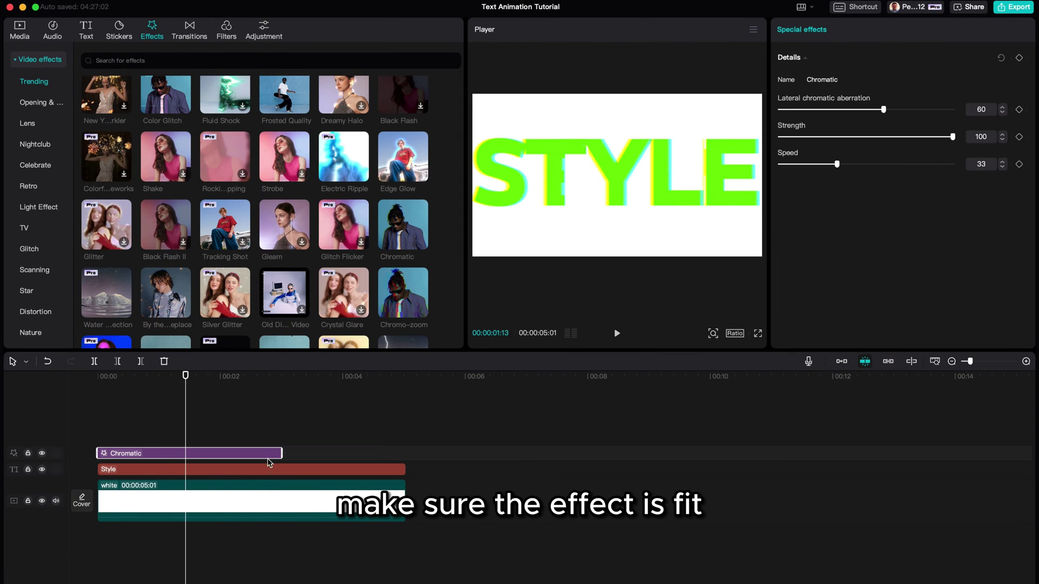
{"action": "left_click_drag", "start_coordinate": [321, 454], "coordinate": [405, 456]}
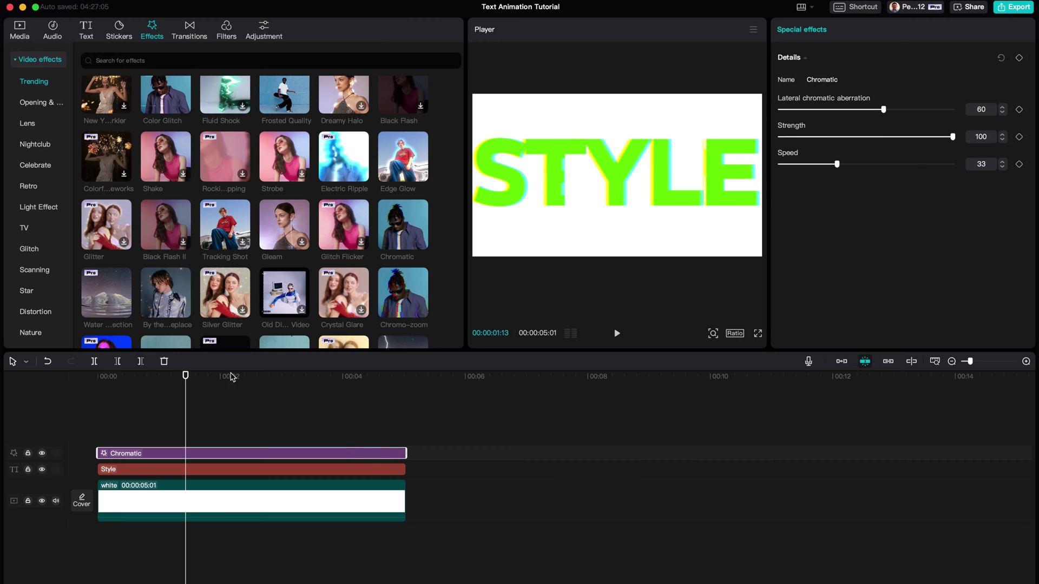
{"action": "left_click_drag", "start_coordinate": [197, 397], "coordinate": [274, 400]}
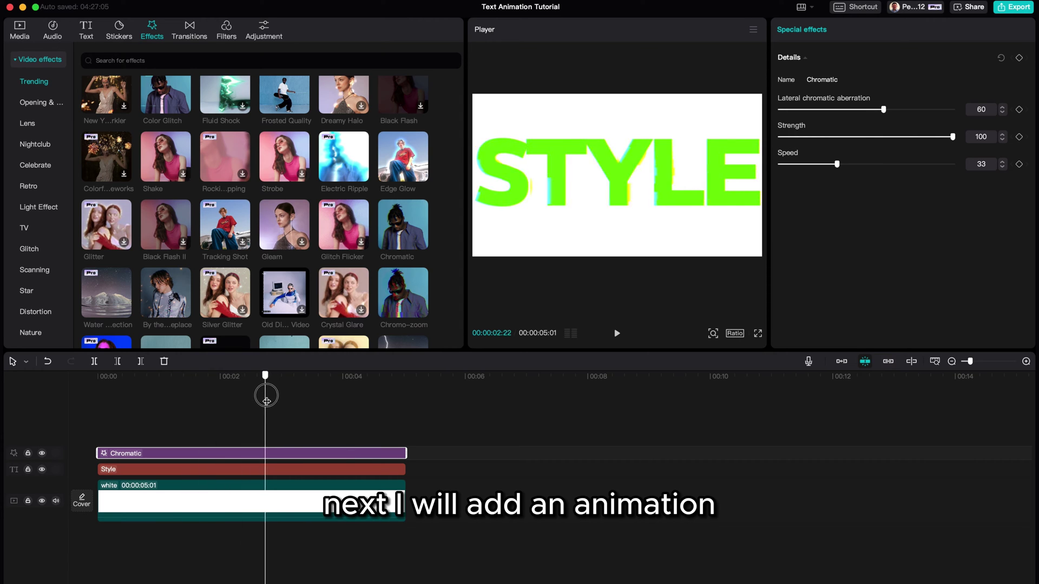
{"action": "left_click_drag", "start_coordinate": [189, 400], "coordinate": [157, 401]}
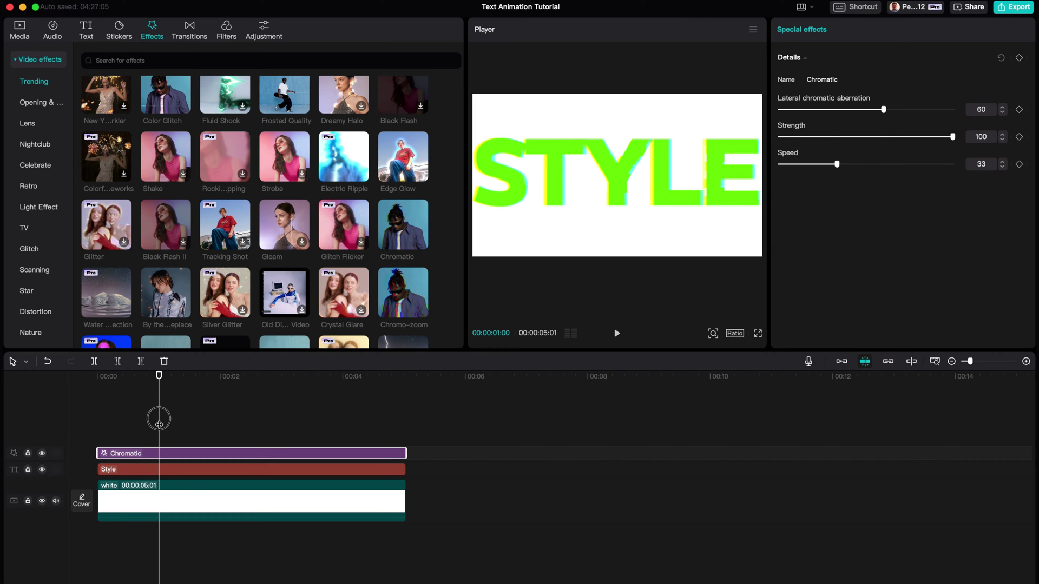
{"action": "left_click_drag", "start_coordinate": [159, 421], "coordinate": [94, 426]}
Step: Give the Style text a Zoom Out 2 intro animation lasting about one second
{"action": "left_click", "coordinate": [139, 472]}
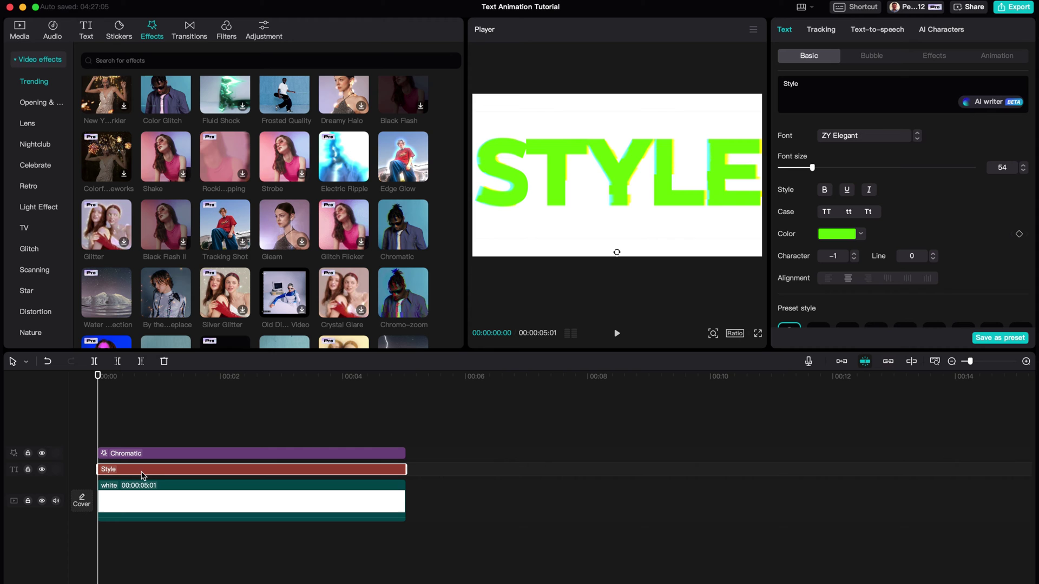
{"action": "scroll", "coordinate": [884, 100], "scroll_direction": "down", "scroll_amount": 1}
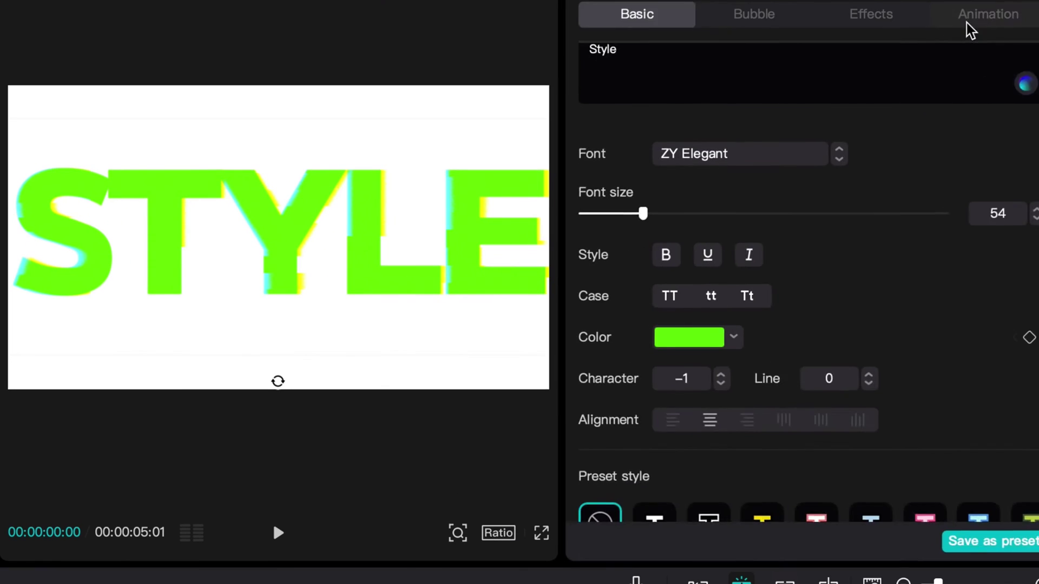
{"action": "left_click", "coordinate": [998, 55]}
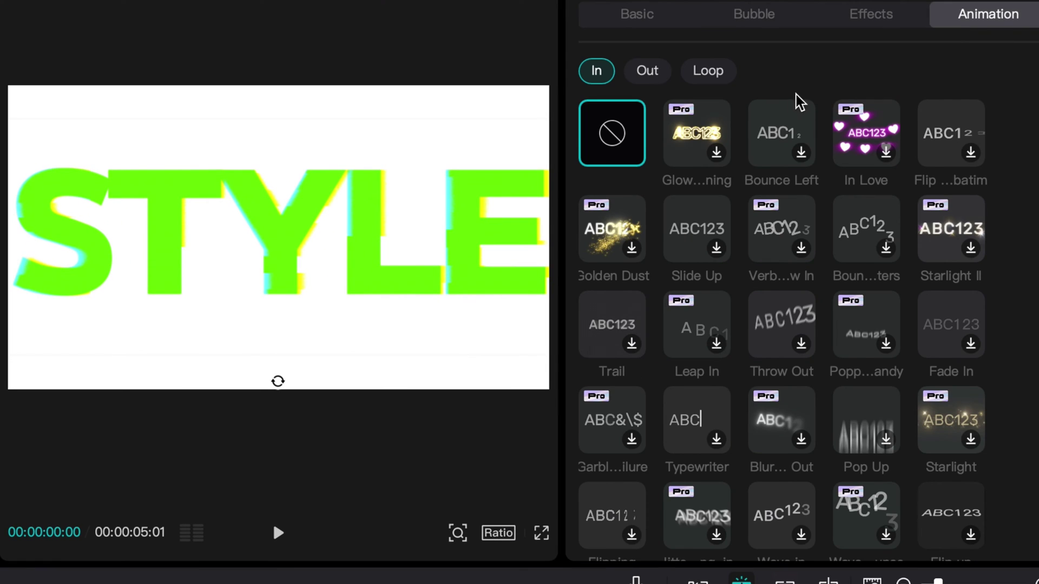
{"action": "scroll", "coordinate": [727, 228], "scroll_direction": "down", "scroll_amount": 2}
{"action": "scroll", "coordinate": [727, 227], "scroll_direction": "down", "scroll_amount": 2}
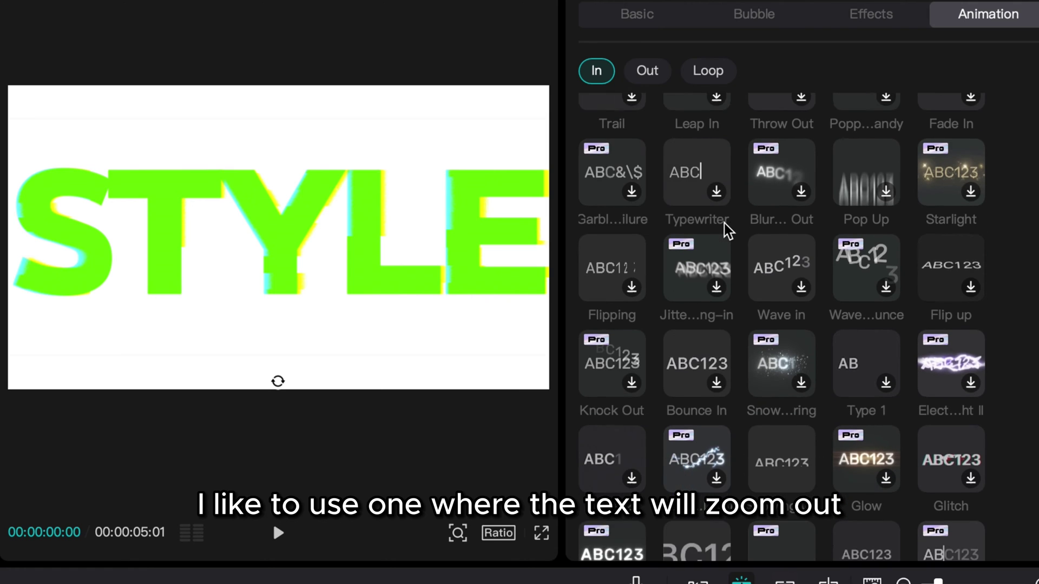
{"action": "scroll", "coordinate": [748, 276], "scroll_direction": "down", "scroll_amount": 1}
{"action": "scroll", "coordinate": [763, 309], "scroll_direction": "down", "scroll_amount": 2}
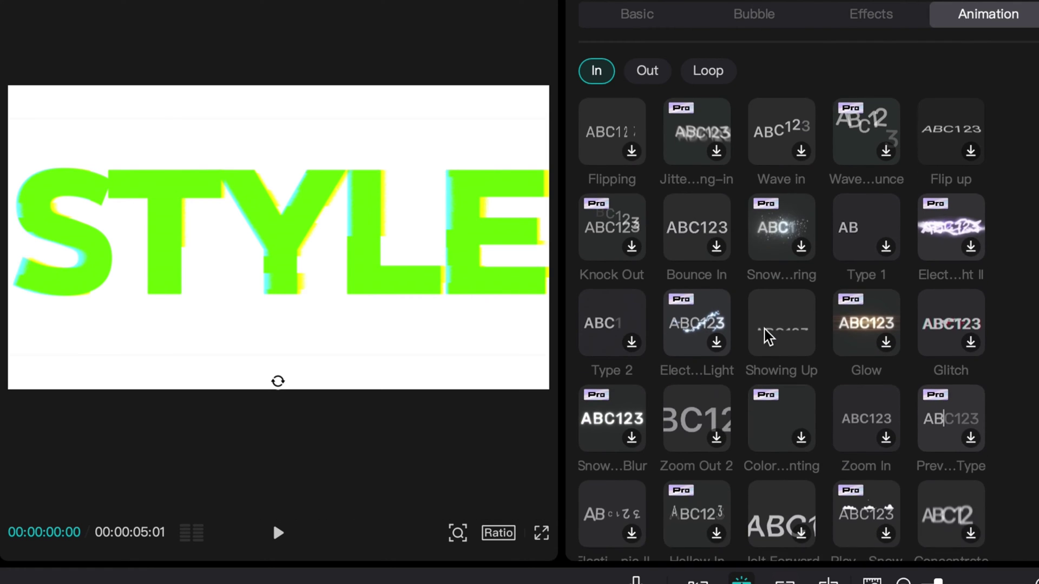
{"action": "scroll", "coordinate": [764, 318], "scroll_direction": "down", "scroll_amount": 2}
{"action": "scroll", "coordinate": [767, 326], "scroll_direction": "down", "scroll_amount": 2}
{"action": "scroll", "coordinate": [767, 333], "scroll_direction": "down", "scroll_amount": 2}
{"action": "scroll", "coordinate": [731, 329], "scroll_direction": "down", "scroll_amount": 1}
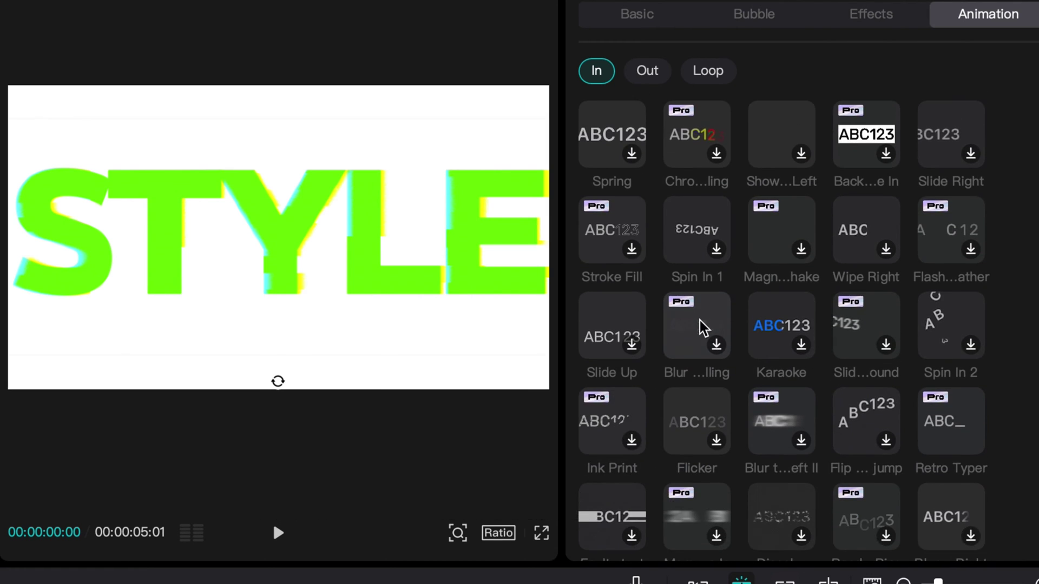
{"action": "scroll", "coordinate": [723, 329], "scroll_direction": "down", "scroll_amount": 2}
{"action": "scroll", "coordinate": [714, 325], "scroll_direction": "down", "scroll_amount": 2}
{"action": "scroll", "coordinate": [712, 325], "scroll_direction": "down", "scroll_amount": 1}
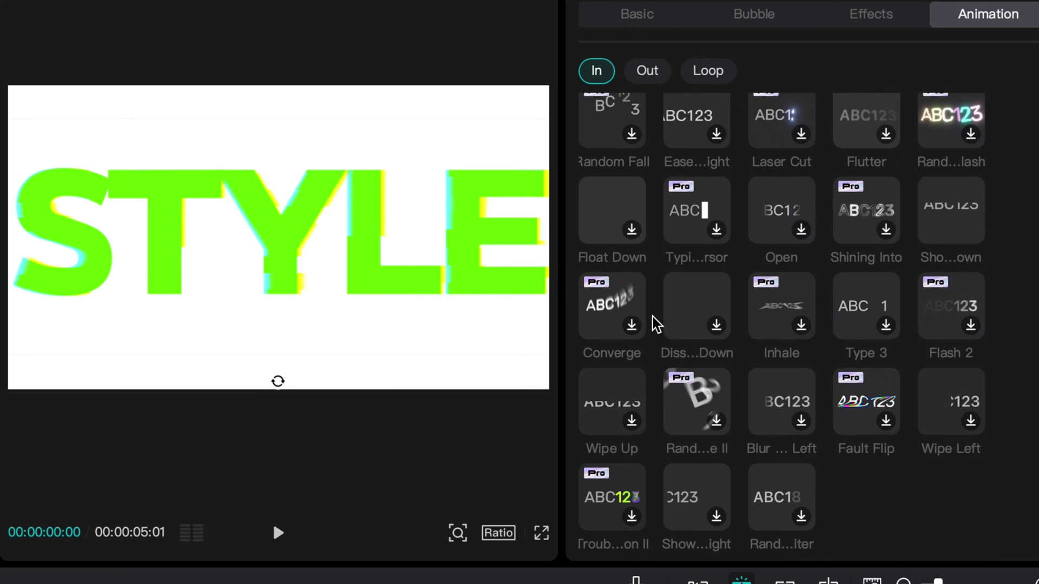
{"action": "scroll", "coordinate": [640, 492], "scroll_direction": "up", "scroll_amount": 3}
{"action": "scroll", "coordinate": [638, 504], "scroll_direction": "up", "scroll_amount": 1}
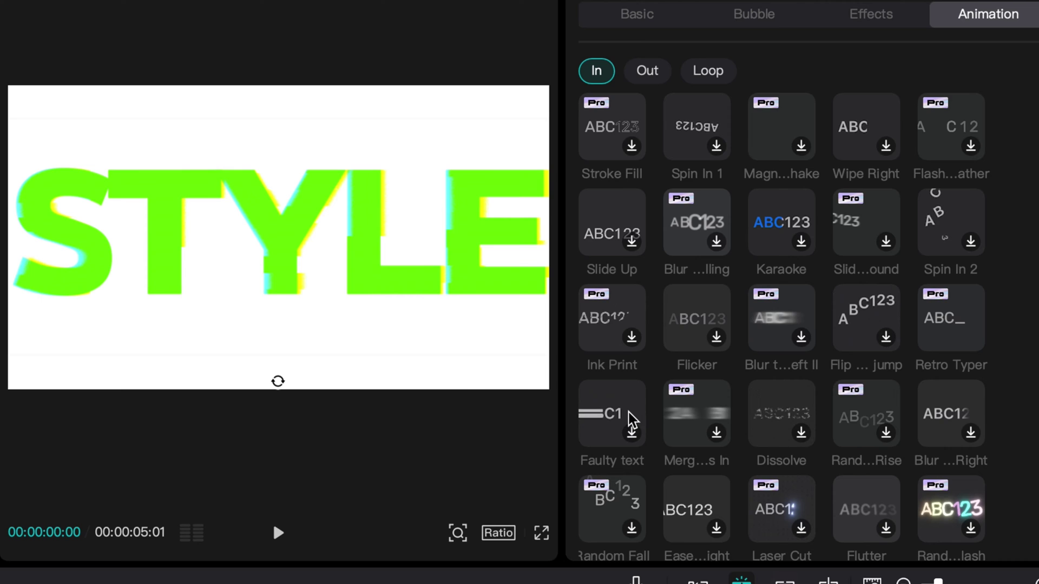
{"action": "scroll", "coordinate": [893, 366], "scroll_direction": "up", "scroll_amount": 2}
{"action": "scroll", "coordinate": [771, 324], "scroll_direction": "up", "scroll_amount": 3}
{"action": "scroll", "coordinate": [779, 276], "scroll_direction": "up", "scroll_amount": 1}
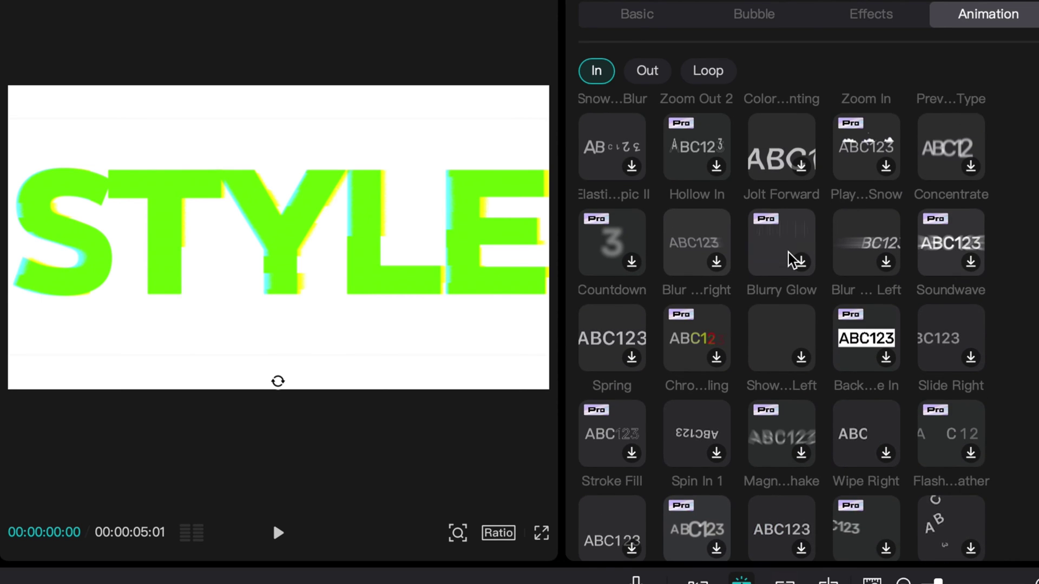
{"action": "scroll", "coordinate": [786, 266], "scroll_direction": "up", "scroll_amount": 1}
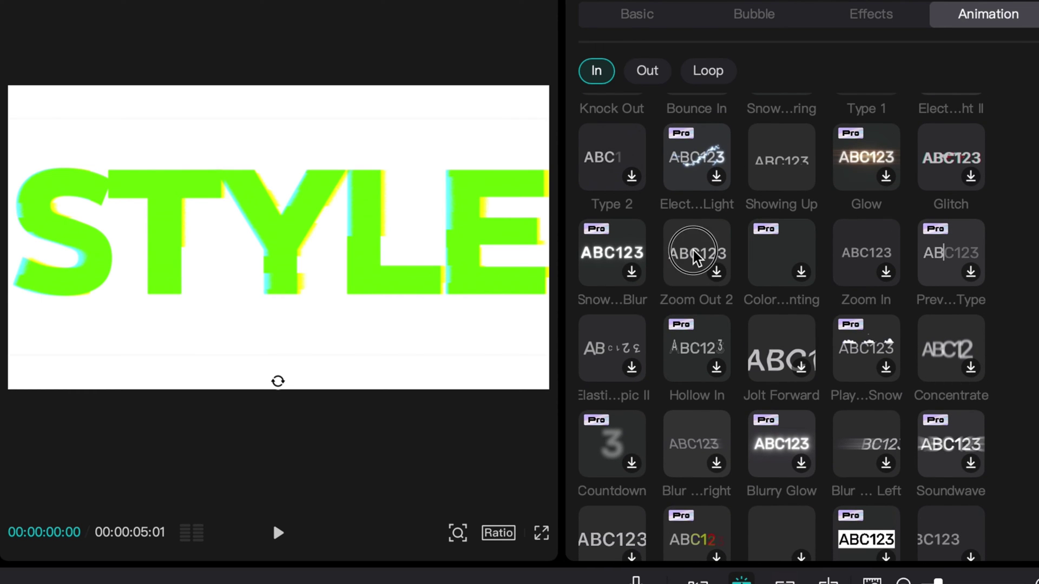
{"action": "left_click", "coordinate": [697, 260]}
{"action": "left_click_drag", "start_coordinate": [722, 538], "coordinate": [774, 535]}
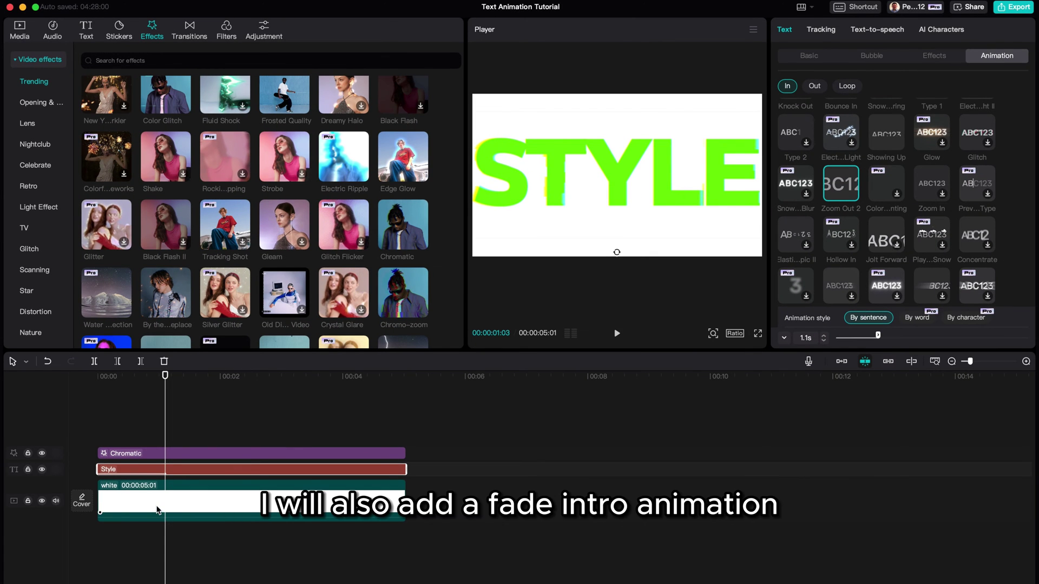
Step: Give the white background clip a Fade In intro animation and preview it
{"action": "left_click", "coordinate": [141, 495]}
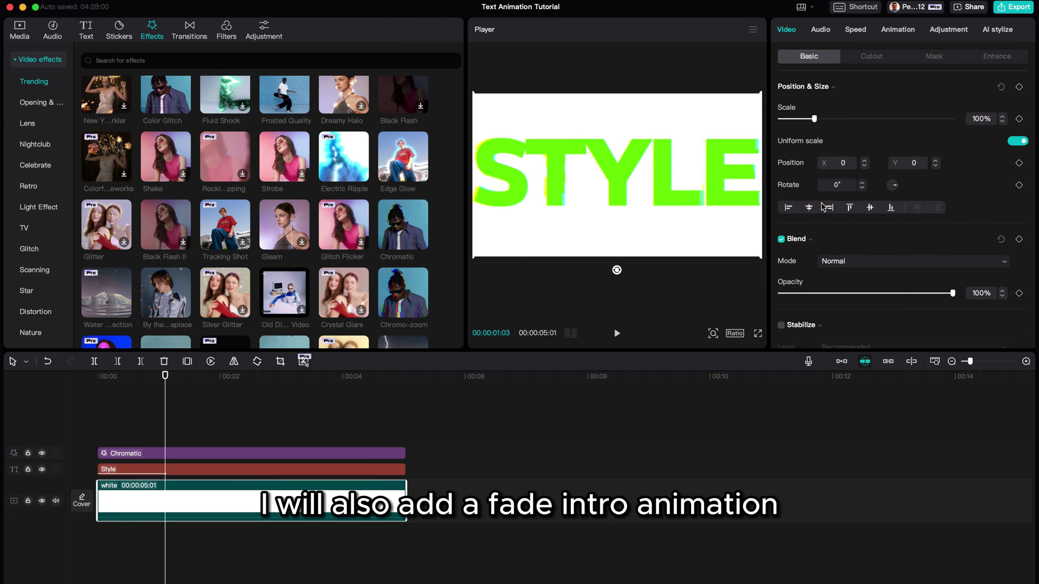
{"action": "left_click", "coordinate": [948, 29]}
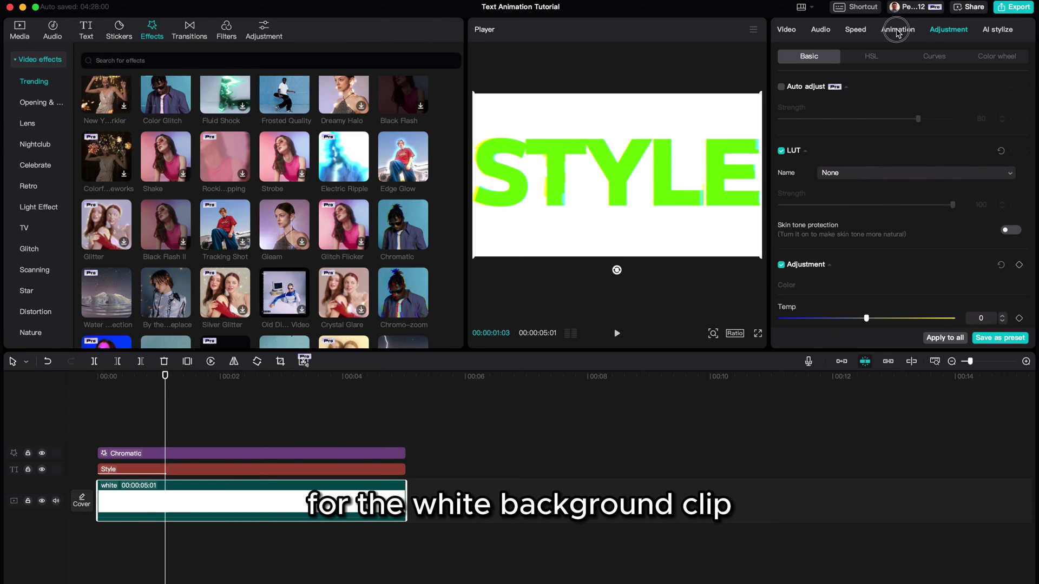
{"action": "left_click", "coordinate": [897, 30]}
{"action": "left_click", "coordinate": [846, 146]}
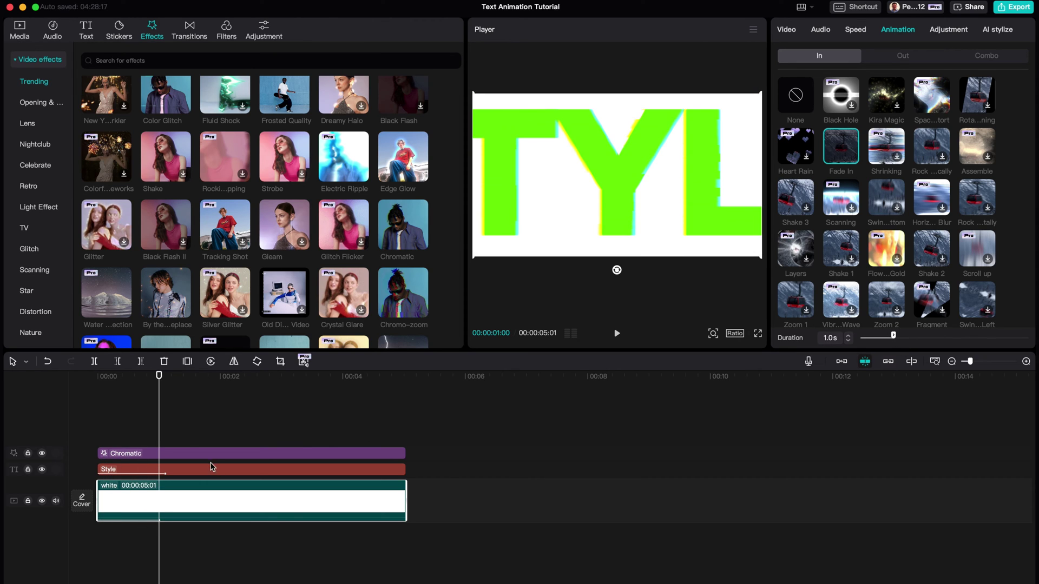
{"action": "left_click_drag", "start_coordinate": [161, 410], "coordinate": [208, 421]}
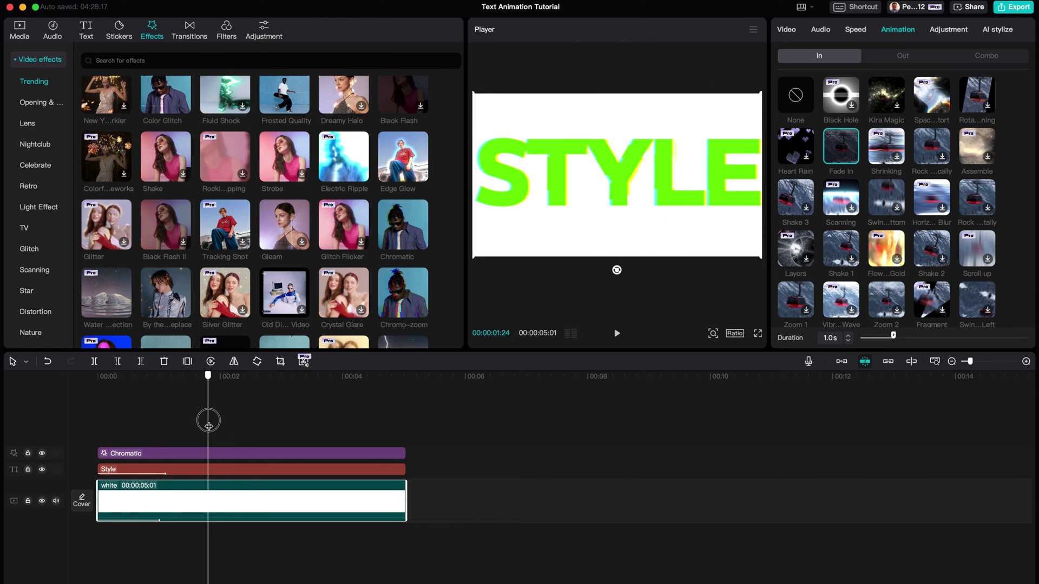
Step: Show the Media library, deselect the white clip, and review the result
{"action": "left_click", "coordinate": [21, 32]}
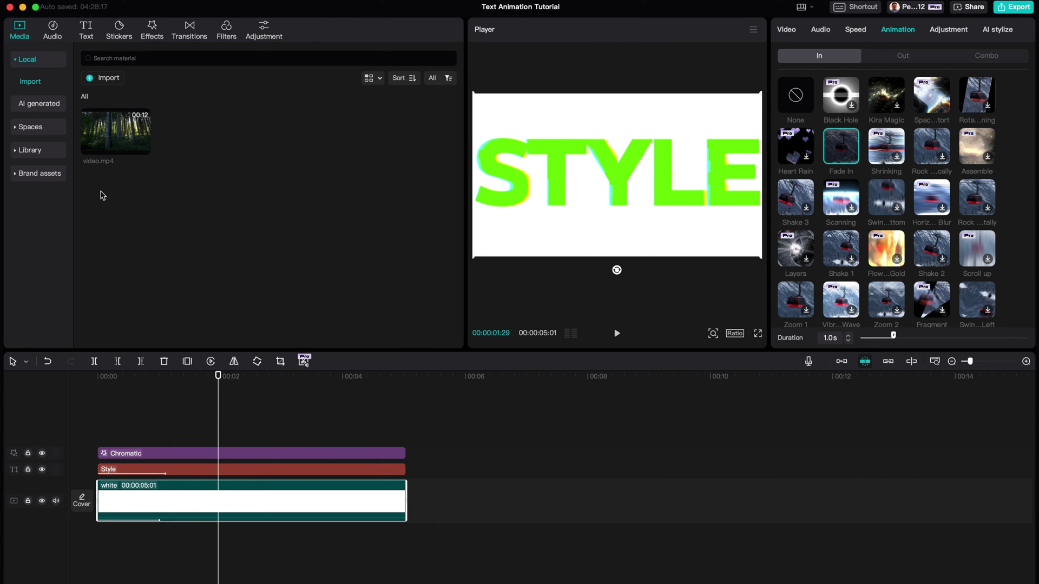
{"action": "left_click", "coordinate": [252, 414]}
{"action": "mouse_move", "coordinate": [252, 410]}
{"action": "left_mouse_down"}
{"action": "mouse_move", "coordinate": [180, 404]}
{"action": "mouse_move", "coordinate": [323, 412]}
{"action": "mouse_move", "coordinate": [299, 415]}
{"action": "left_mouse_up"}
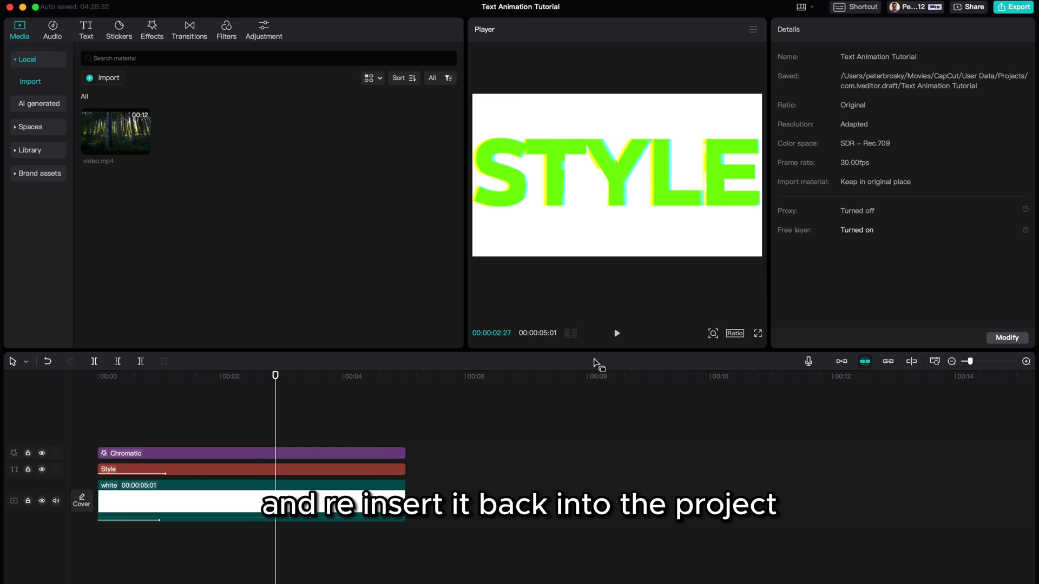
Step: Export the STYLE title as a video, then cancel the share dialog
{"action": "left_click", "coordinate": [1017, 7]}
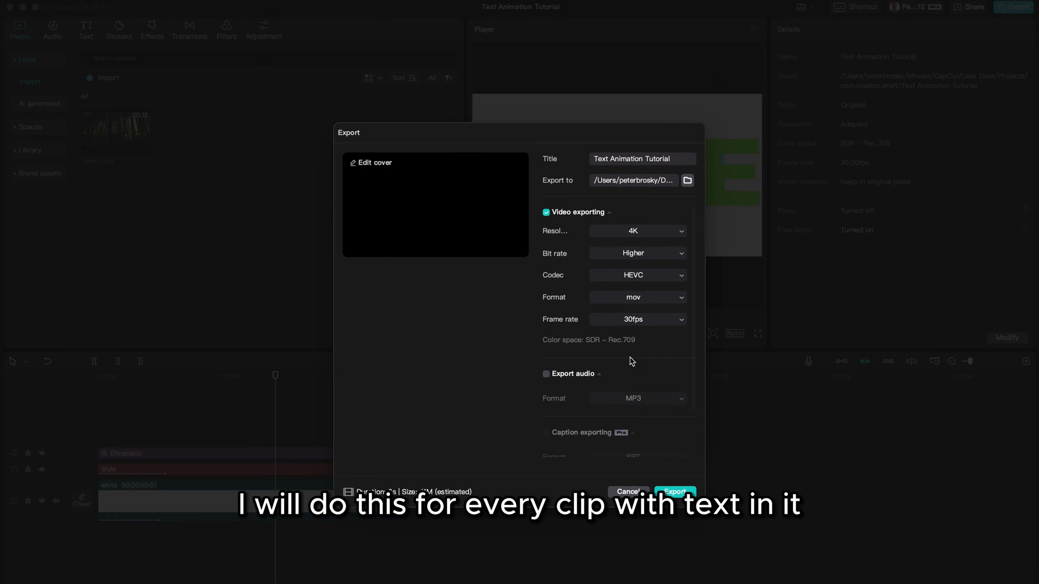
{"action": "left_click", "coordinate": [674, 492]}
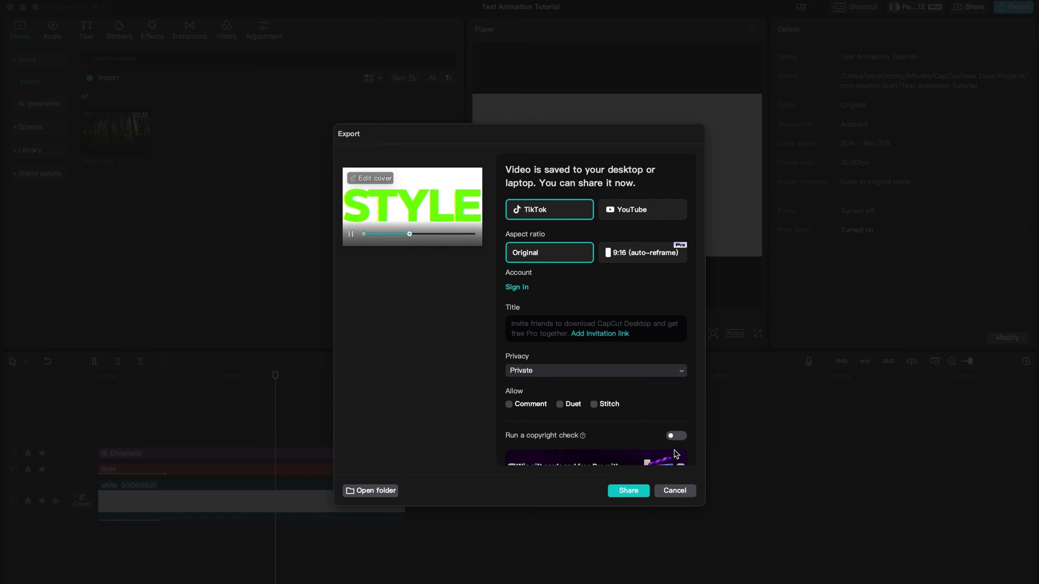
{"action": "left_click", "coordinate": [675, 491]}
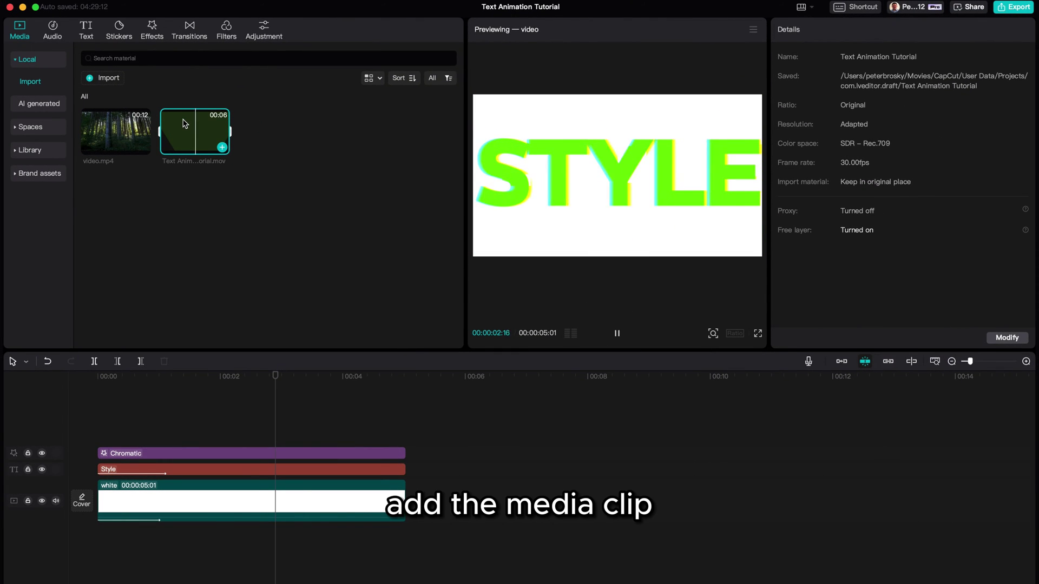
Step: Add video.mp4 after the white clip and the exported STYLE .mov as an overlay
{"action": "mouse_move", "coordinate": [185, 122]}
{"action": "left_mouse_down"}
{"action": "mouse_move", "coordinate": [335, 220]}
{"action": "mouse_move", "coordinate": [201, 146]}
{"action": "left_mouse_up"}
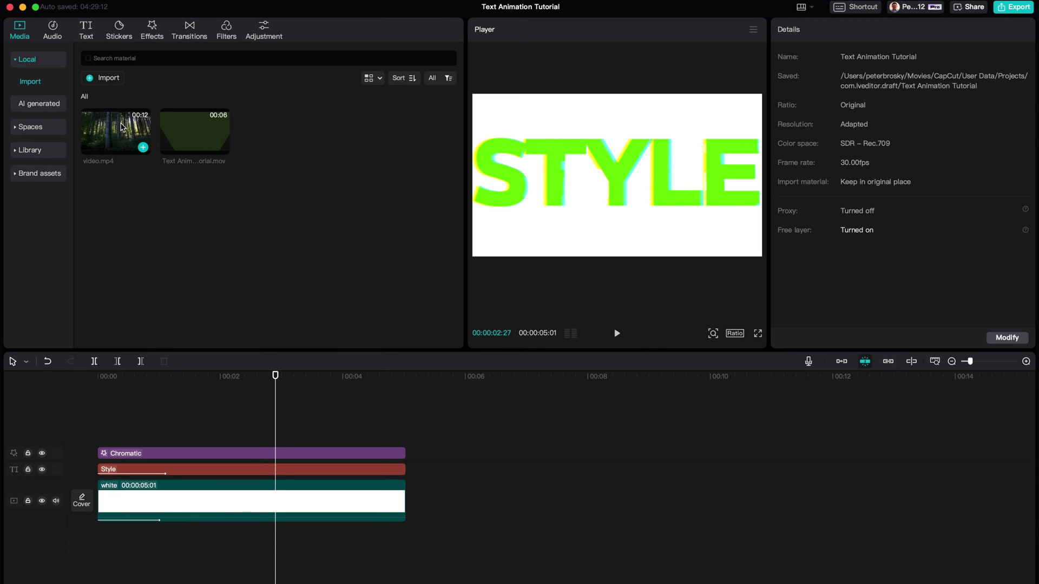
{"action": "left_click_drag", "start_coordinate": [133, 133], "coordinate": [447, 519]}
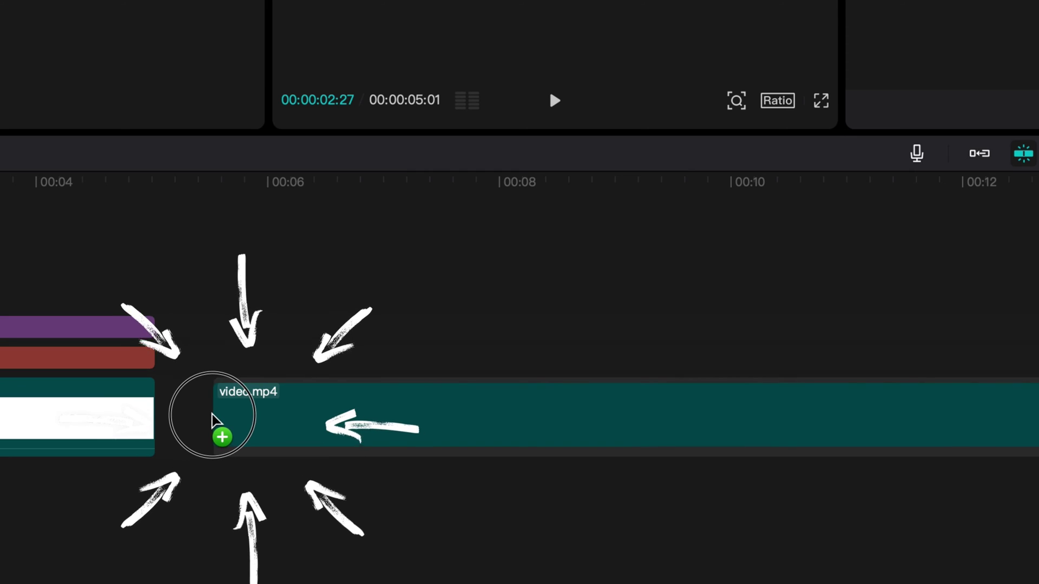
{"action": "left_click_drag", "start_coordinate": [231, 428], "coordinate": [230, 429]}
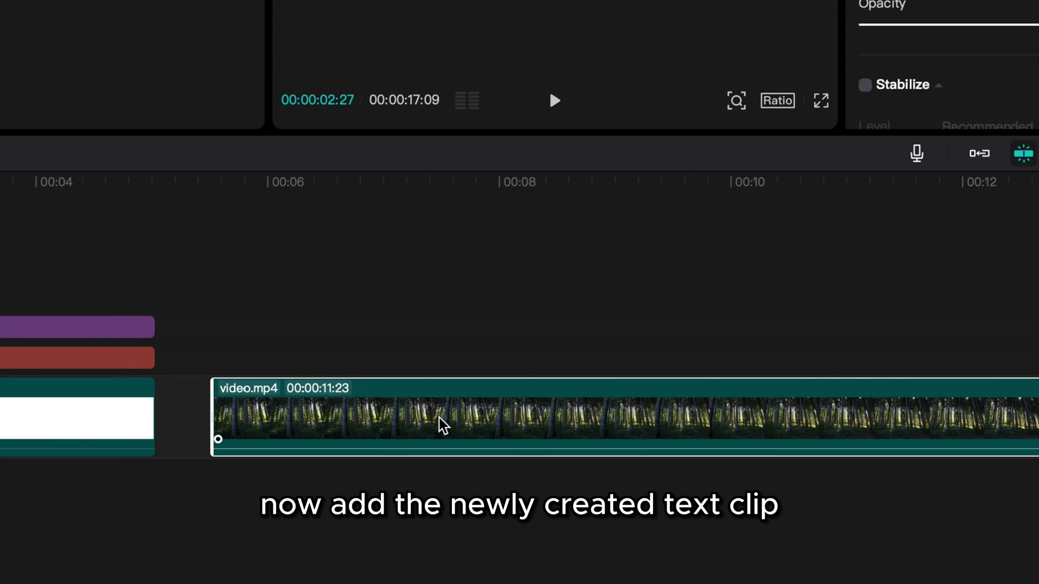
{"action": "scroll", "coordinate": [358, 325], "scroll_direction": "right", "scroll_amount": 3}
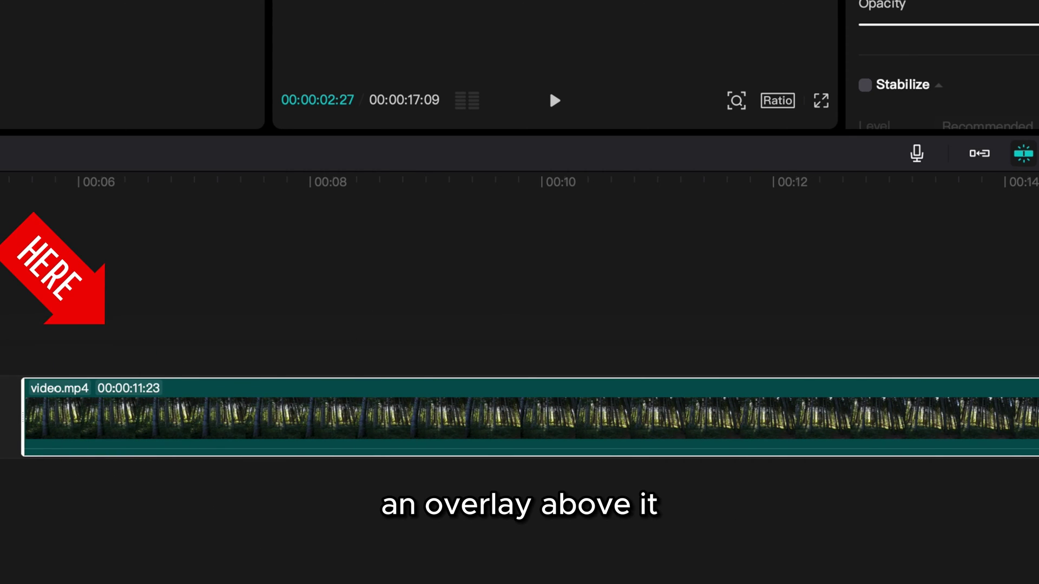
{"action": "left_click_drag", "start_coordinate": [16, 244], "coordinate": [33, 329]}
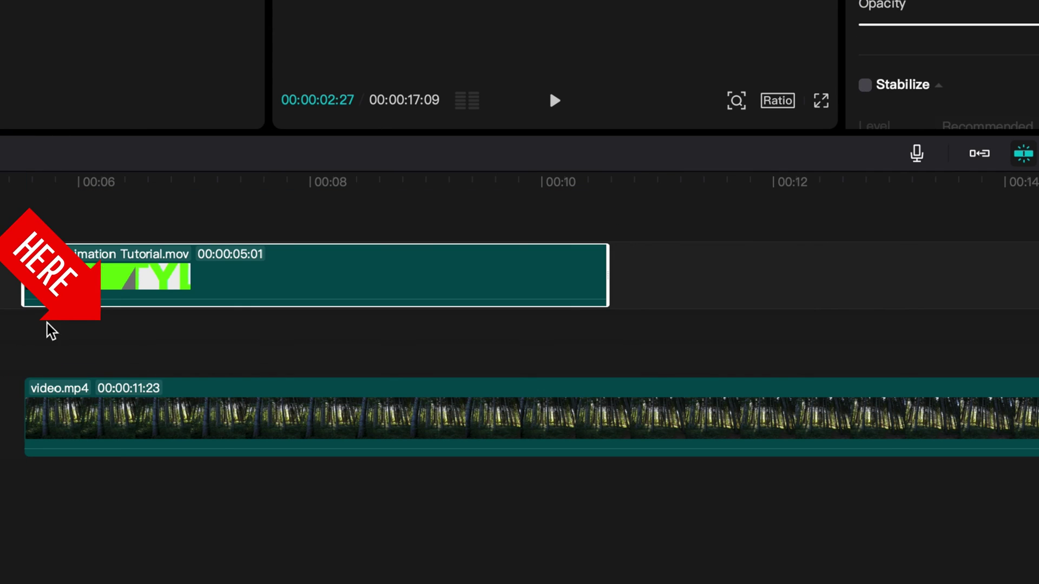
Step: Split the forest video where the overlay ends and delete the leftover part
{"action": "left_click", "coordinate": [97, 182]}
{"action": "mouse_move", "coordinate": [98, 187]}
{"action": "left_mouse_down"}
{"action": "mouse_move", "coordinate": [267, 195]}
{"action": "mouse_move", "coordinate": [253, 195]}
{"action": "left_mouse_up"}
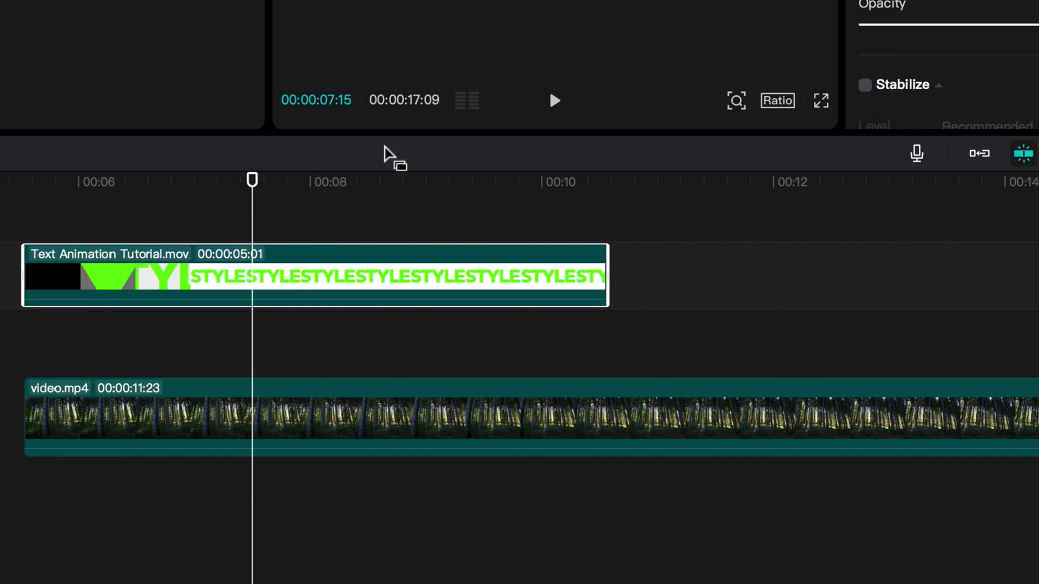
{"action": "left_click", "coordinate": [419, 283]}
{"action": "key", "text": "Down"}
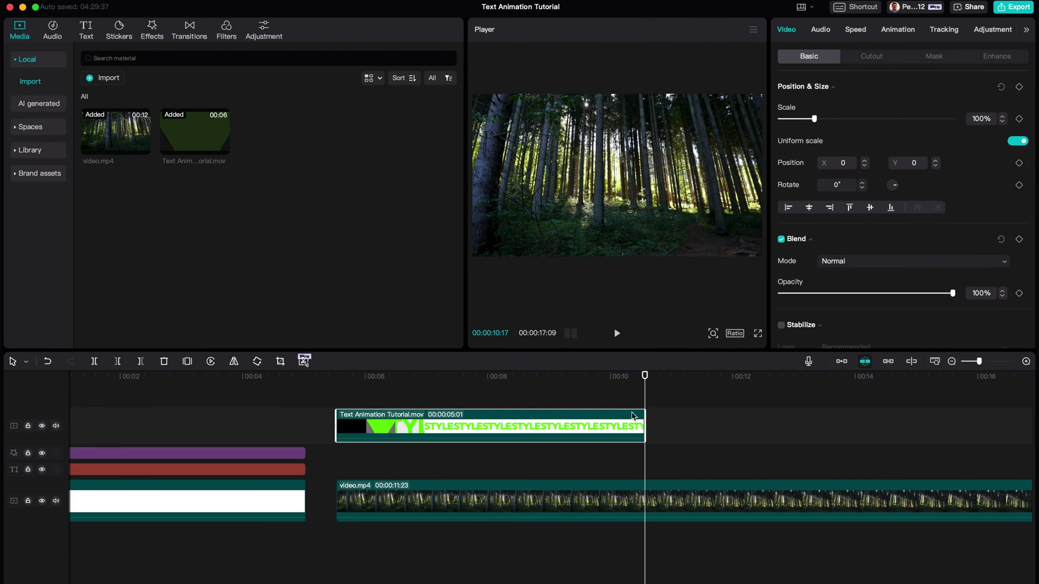
{"action": "left_click", "coordinate": [649, 504]}
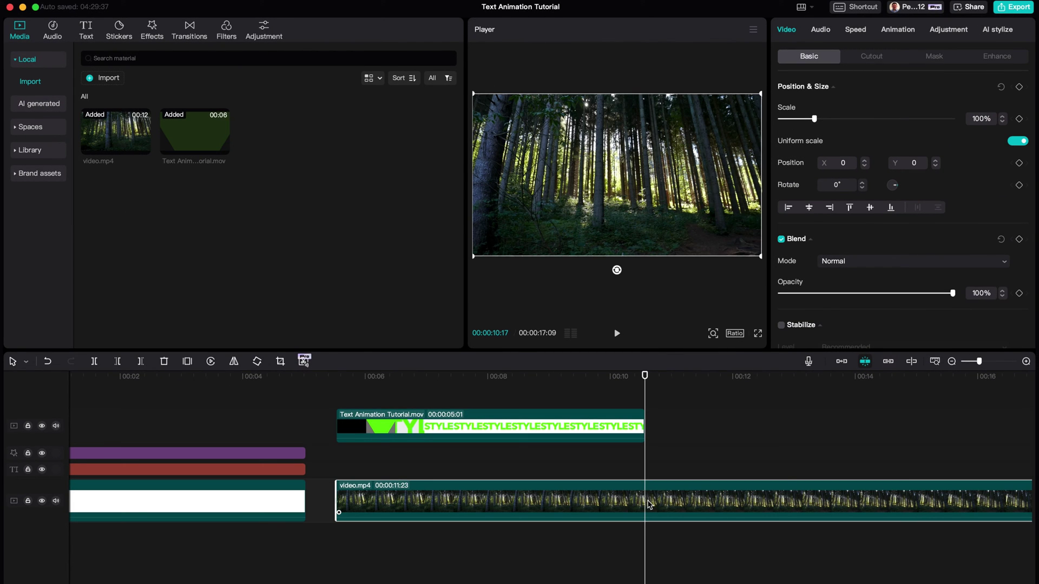
{"action": "key", "text": "ctrl+b"}
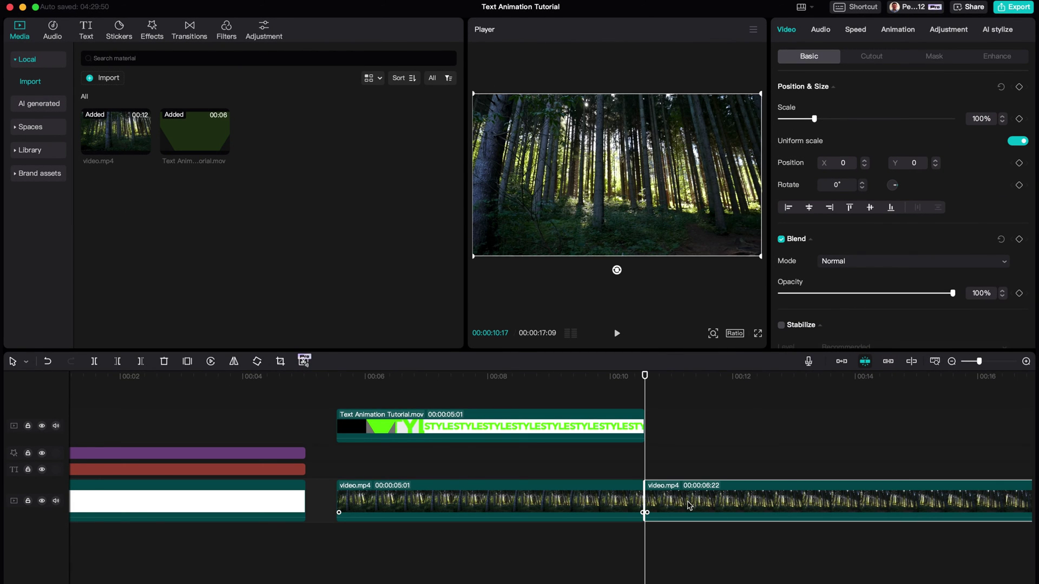
{"action": "key", "text": "Delete"}
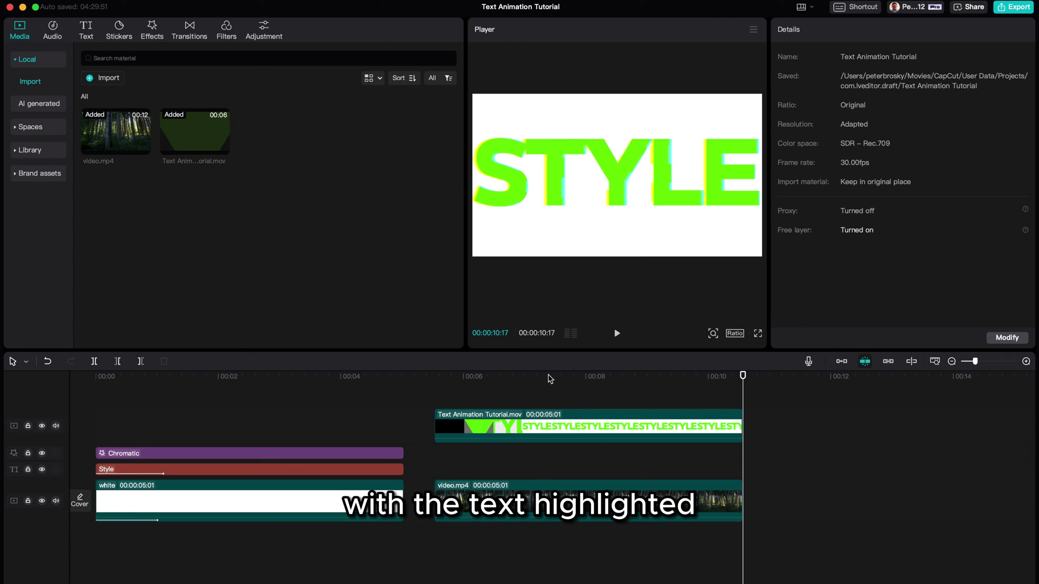
Step: Enable Chroma key on the STYLE clip, sampling the letters' green as key colour
{"action": "left_click_drag", "start_coordinate": [550, 377], "coordinate": [570, 376]}
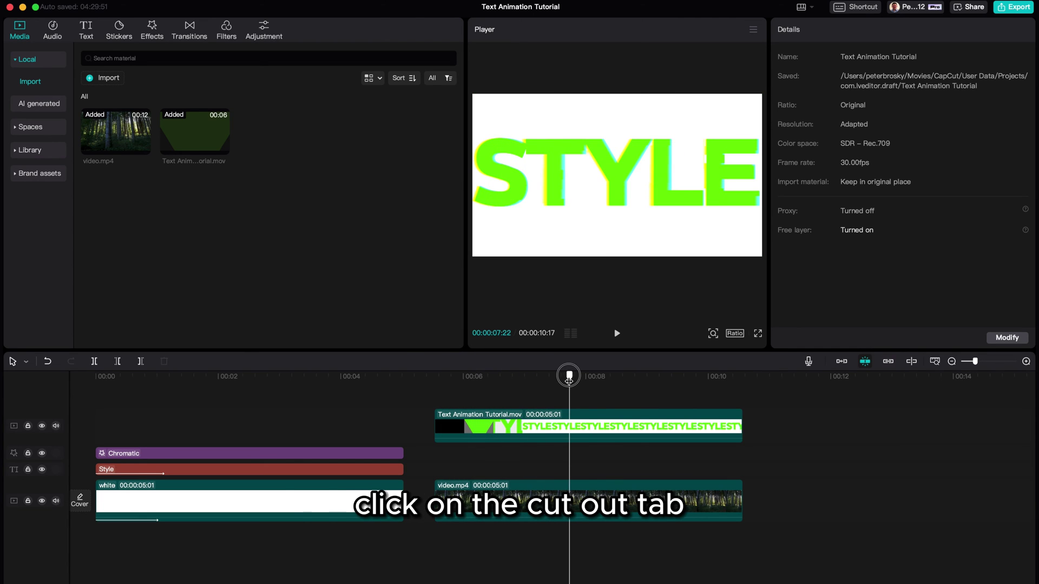
{"action": "left_click", "coordinate": [586, 423]}
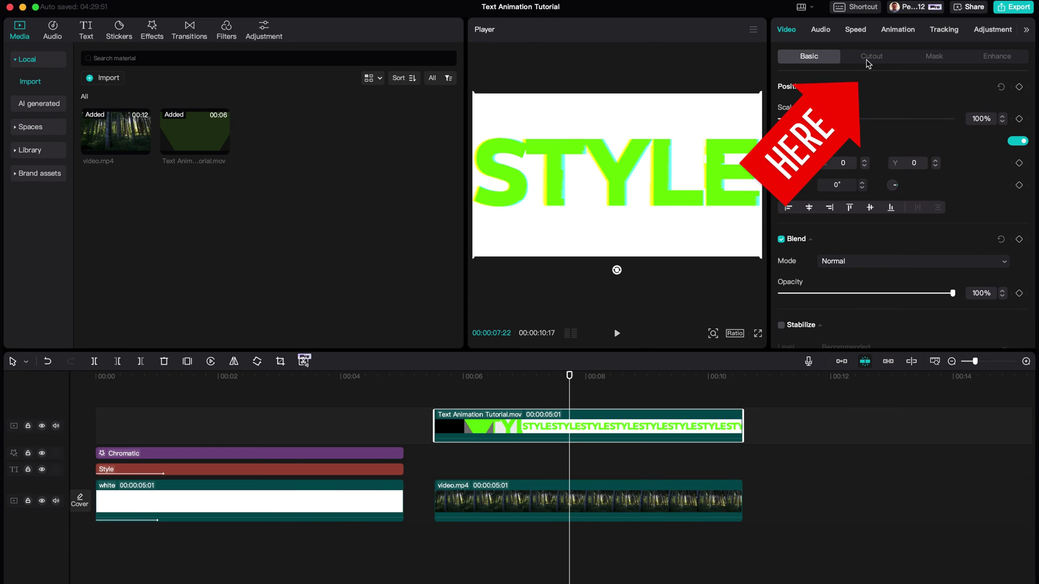
{"action": "left_click", "coordinate": [870, 56]}
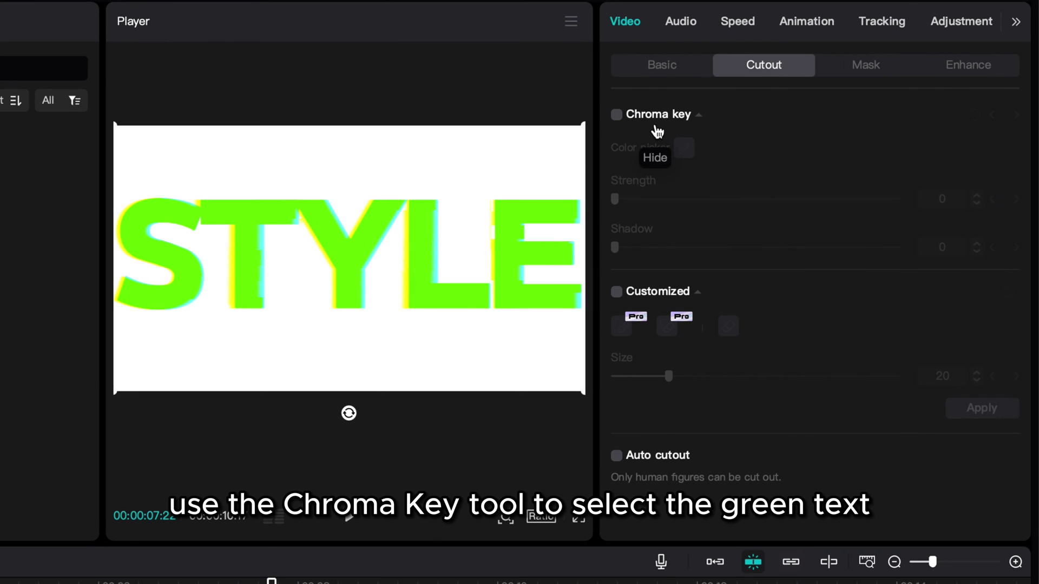
{"action": "left_click", "coordinate": [617, 115]}
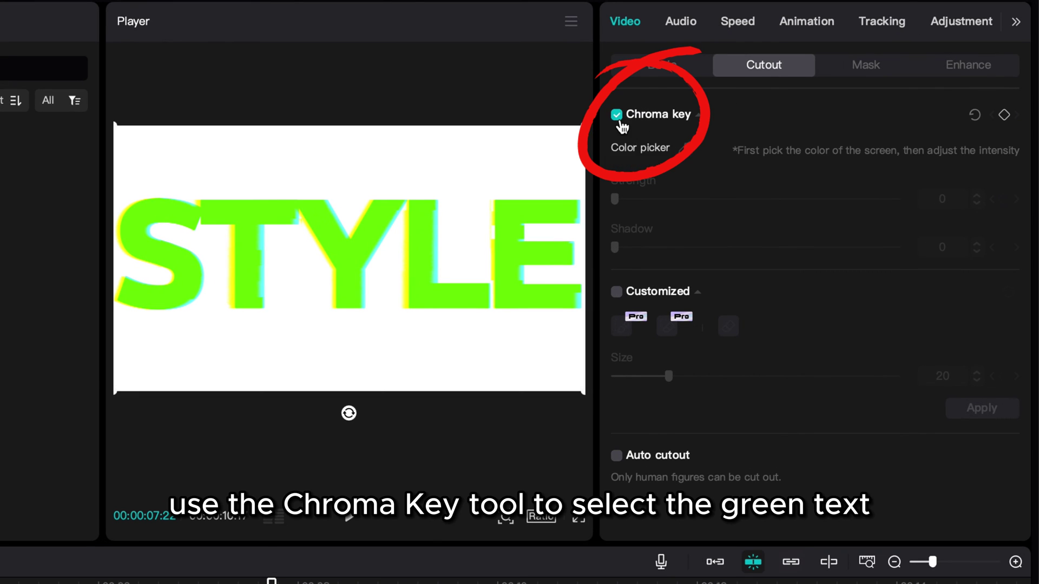
{"action": "left_click", "coordinate": [685, 150]}
{"action": "left_click", "coordinate": [422, 247]}
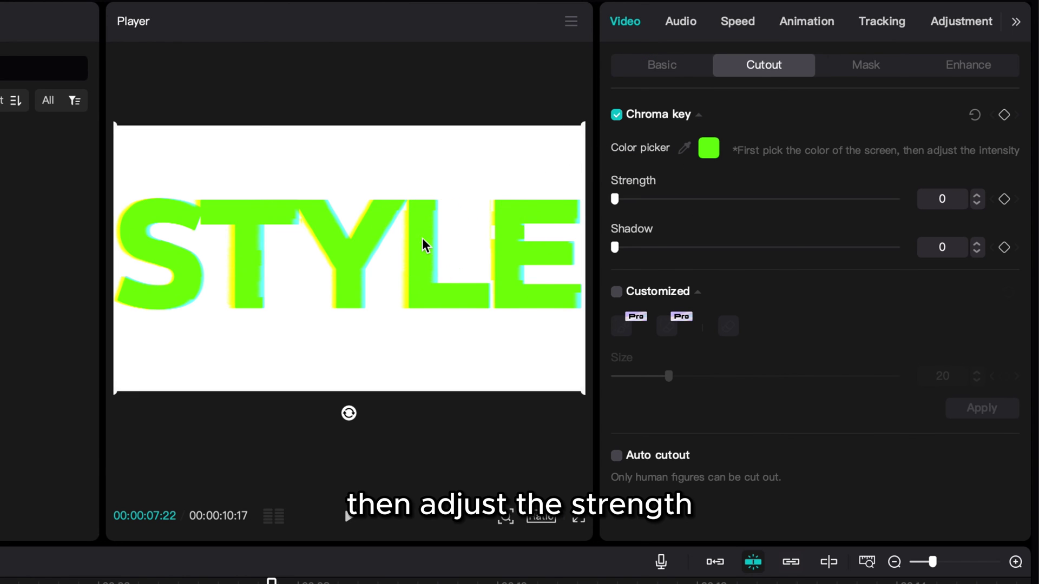
Step: Set key strength to 100 and shadow to 56, then play it back over the forest
{"action": "left_click", "coordinate": [978, 195]}
{"action": "left_click", "coordinate": [977, 195]}
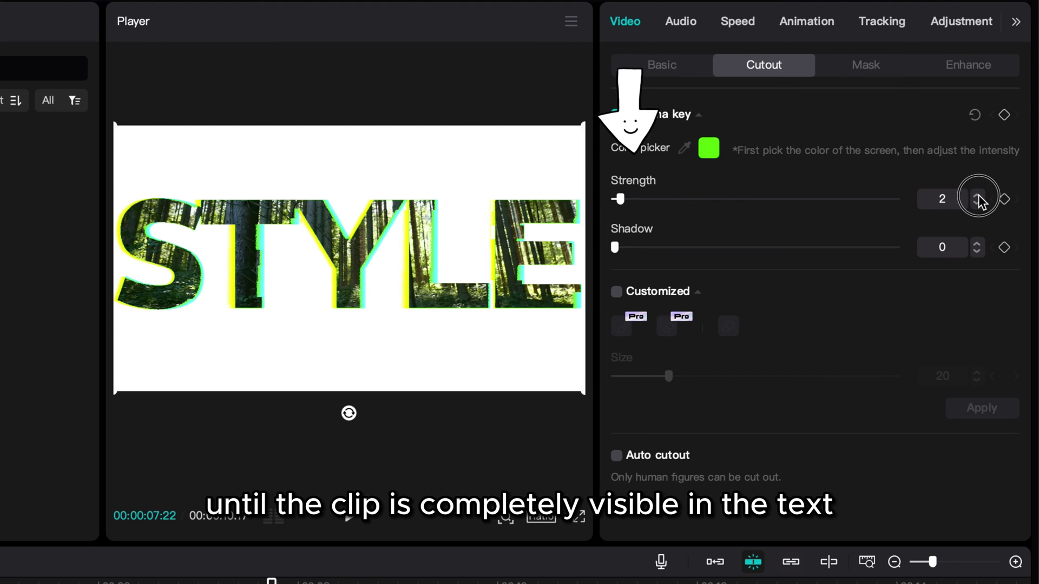
{"action": "left_click", "coordinate": [978, 196]}
{"action": "left_click", "coordinate": [979, 196]}
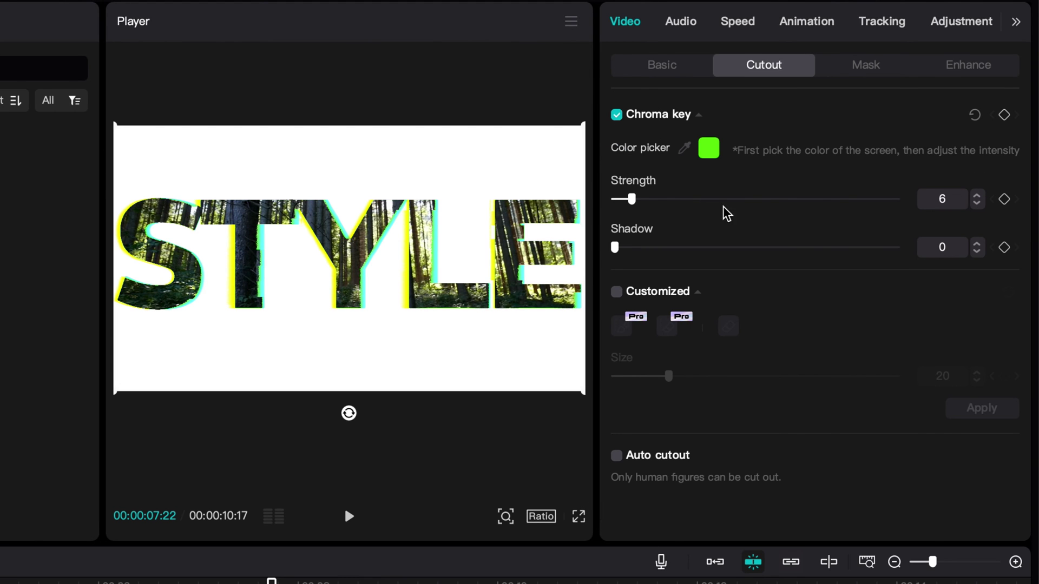
{"action": "left_click_drag", "start_coordinate": [632, 200], "coordinate": [898, 200]}
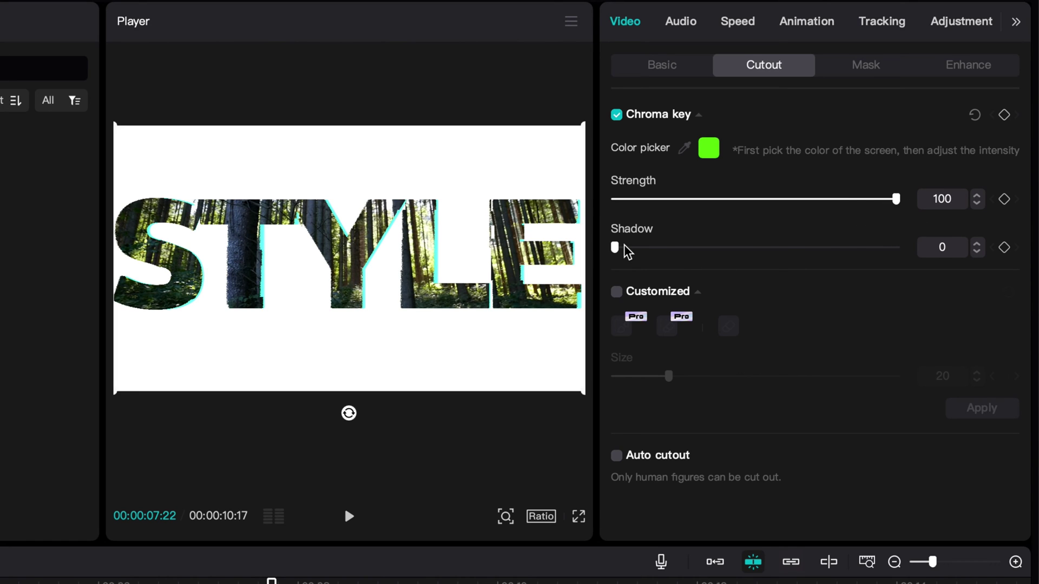
{"action": "left_click_drag", "start_coordinate": [615, 248], "coordinate": [772, 247]}
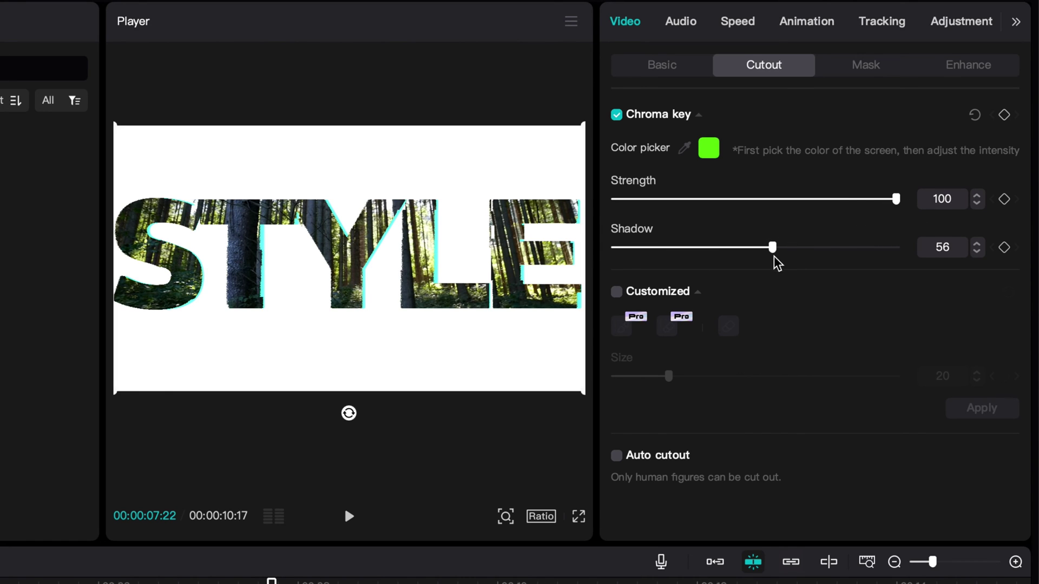
{"action": "left_click", "coordinate": [921, 201]}
{"action": "left_click_drag", "start_coordinate": [271, 579], "coordinate": [52, 579]}
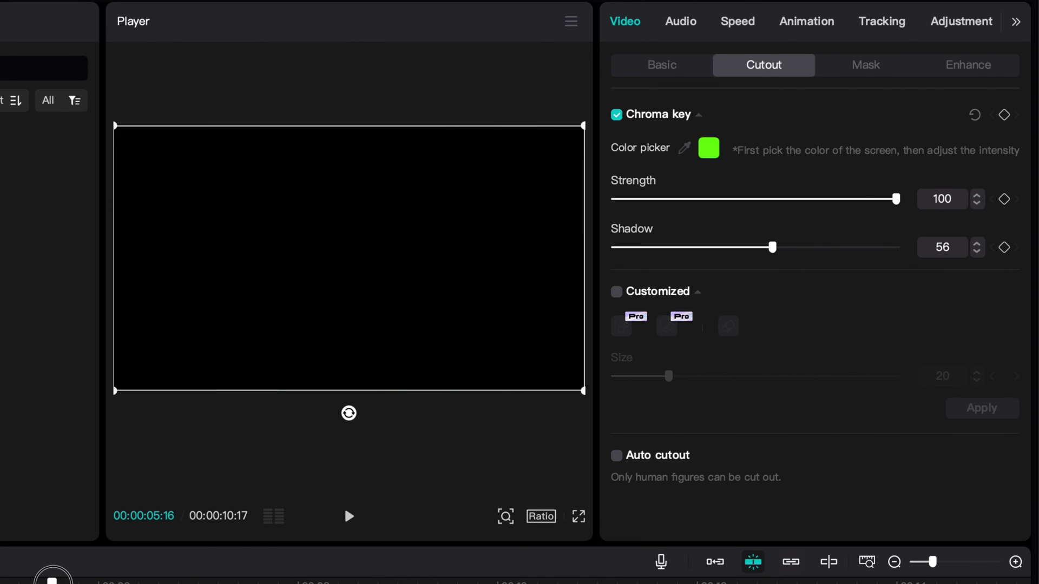
{"action": "key", "text": "space"}
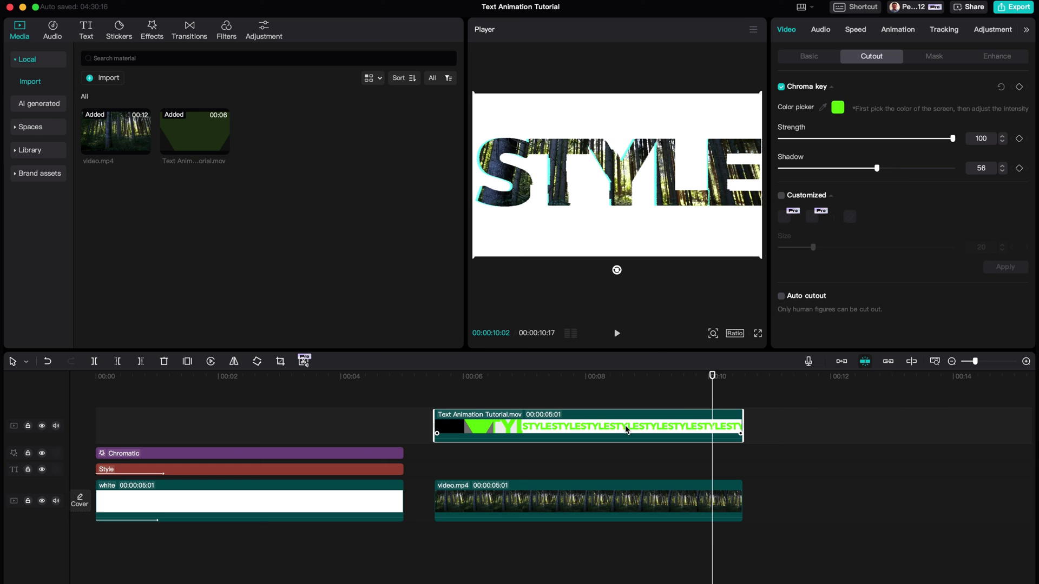
{"action": "mouse_move", "coordinate": [714, 381]}
{"action": "left_mouse_down"}
{"action": "mouse_move", "coordinate": [508, 382]}
{"action": "mouse_move", "coordinate": [660, 393]}
{"action": "mouse_move", "coordinate": [454, 398]}
{"action": "mouse_move", "coordinate": [674, 399]}
{"action": "left_mouse_up"}
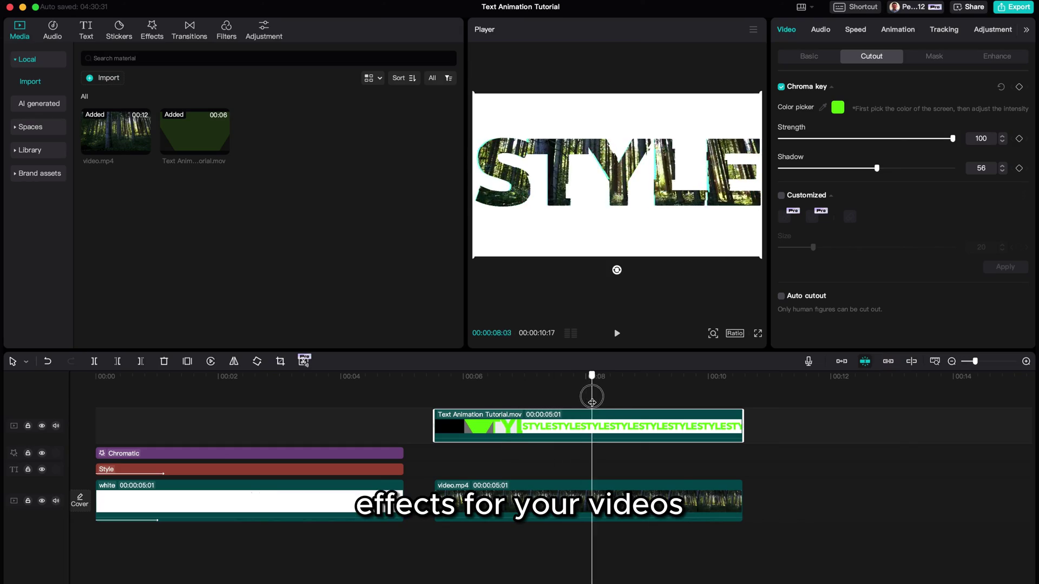